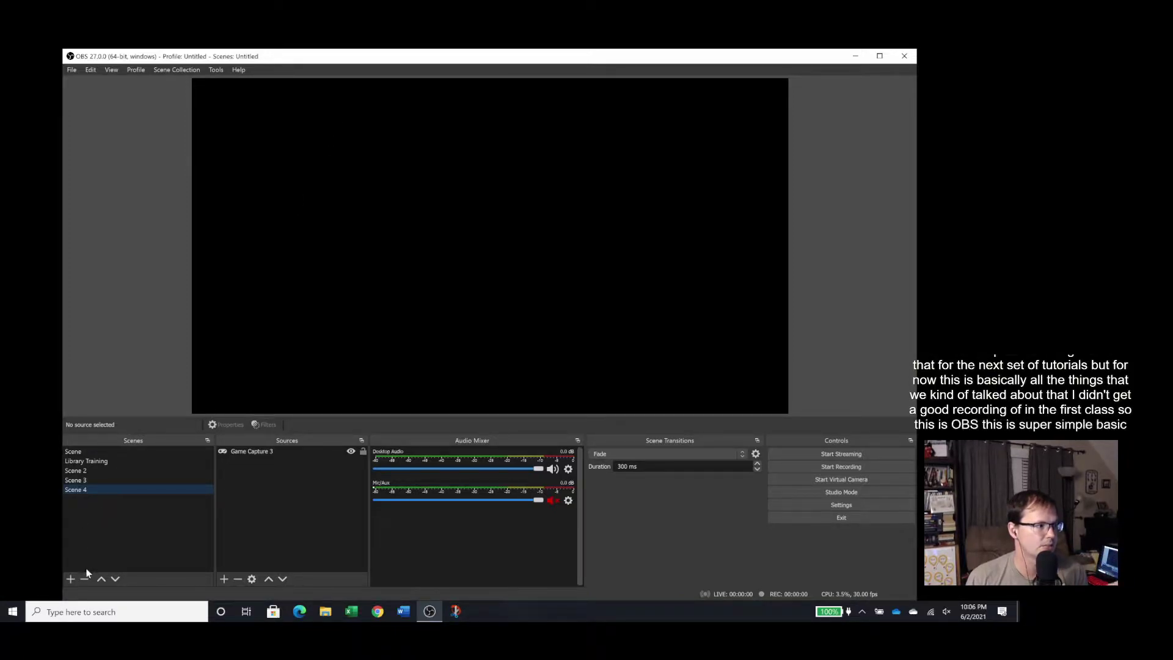
Create a new scene collection named 'test'.
{"action": "left_click", "coordinate": [167, 71]}
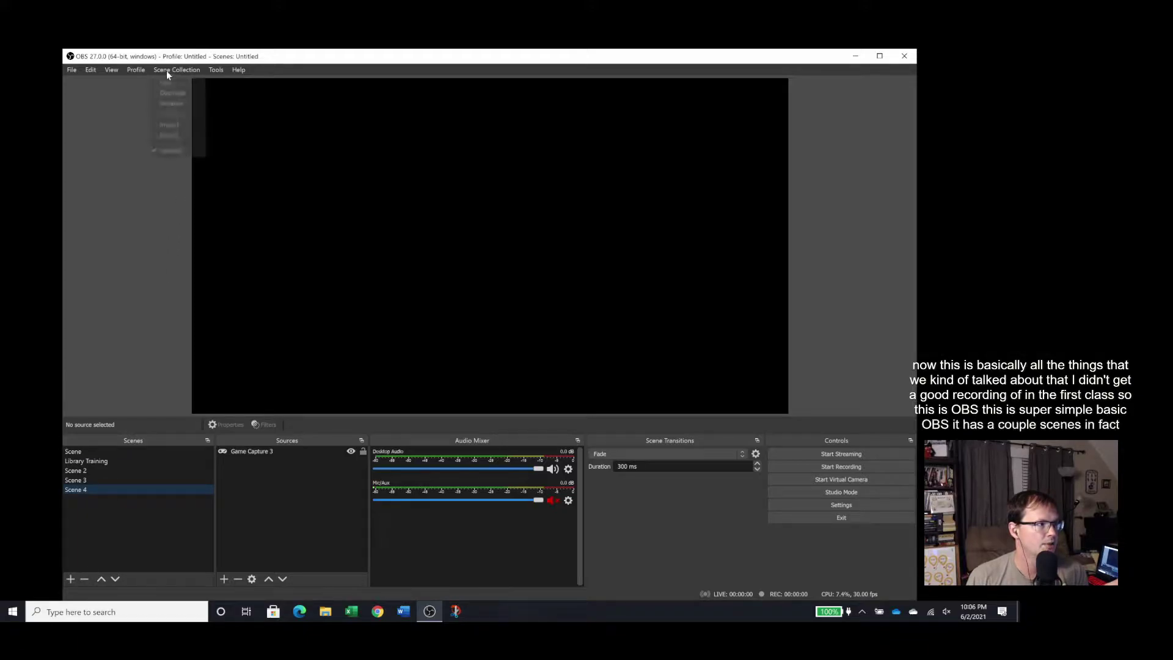
{"action": "left_click", "coordinate": [170, 84]}
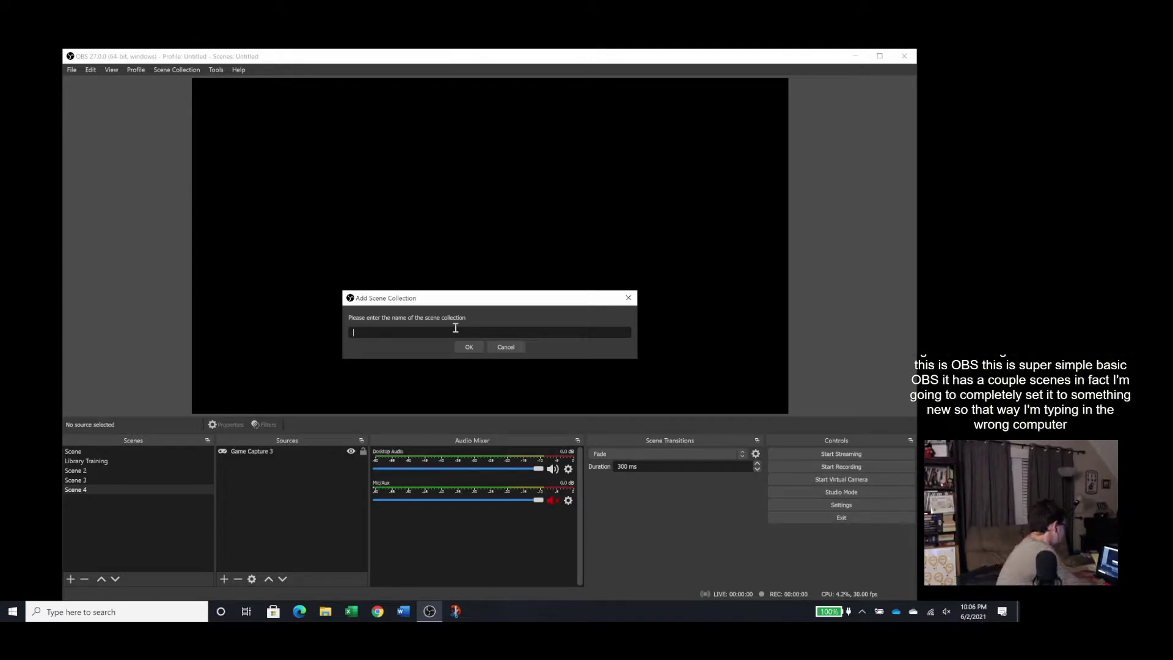
{"action": "type", "text": "test"}
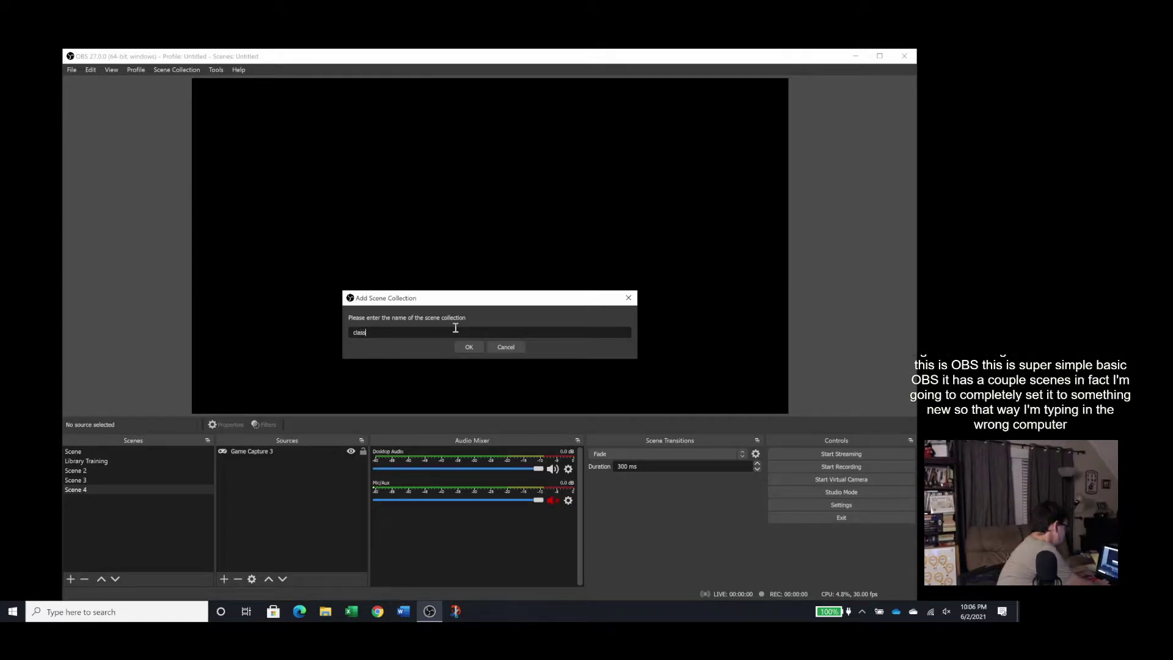
{"action": "key", "text": "Return"}
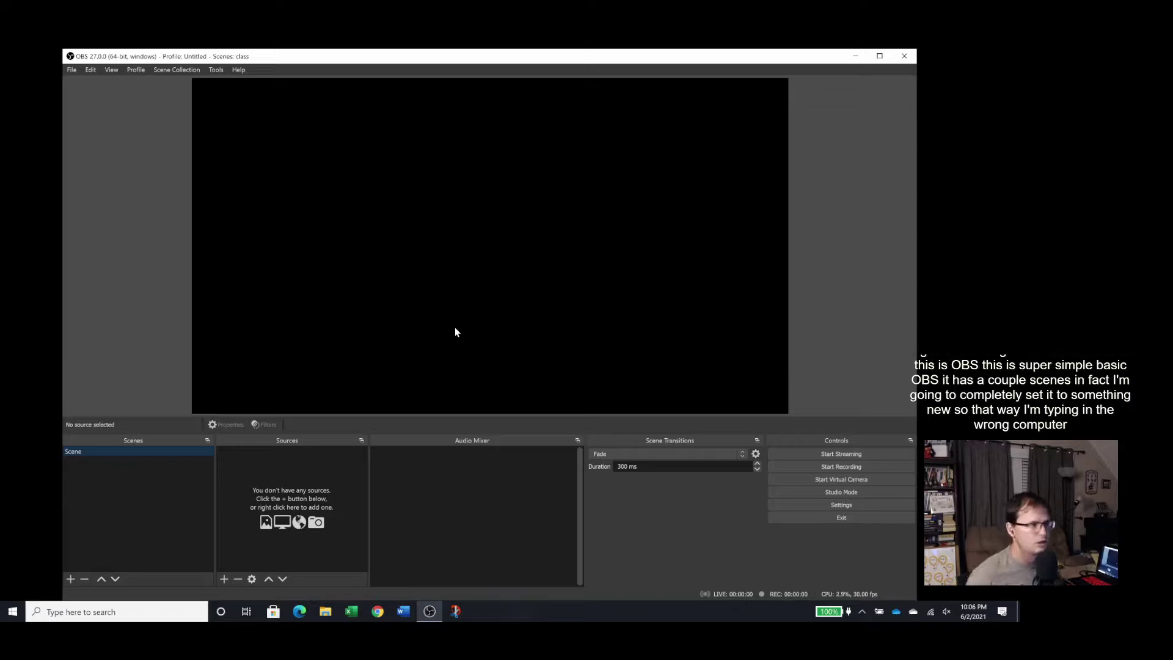
Create a new profile named 'class'.
{"action": "left_click", "coordinate": [136, 70]}
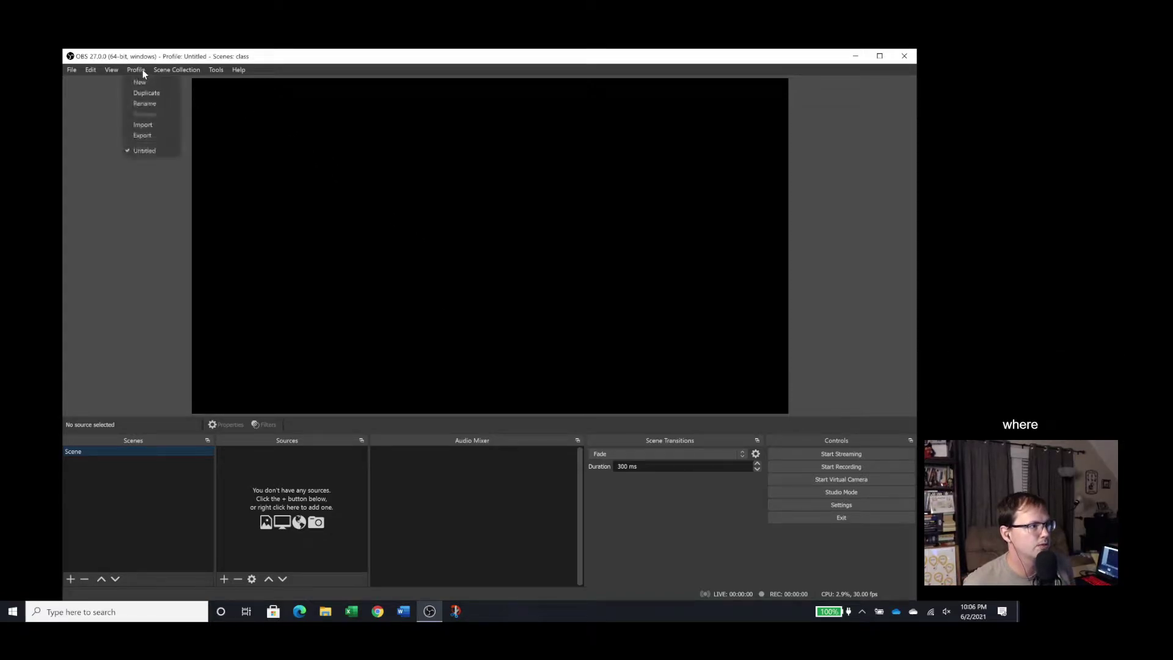
{"action": "left_click", "coordinate": [142, 79]}
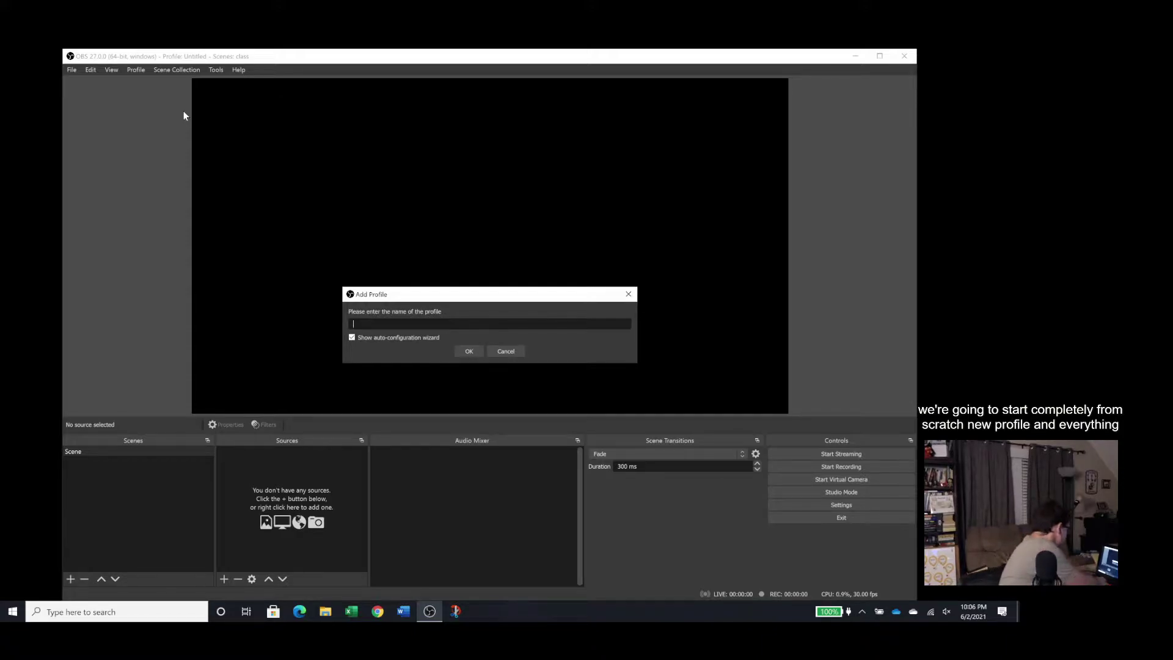
{"action": "type", "text": "class"}
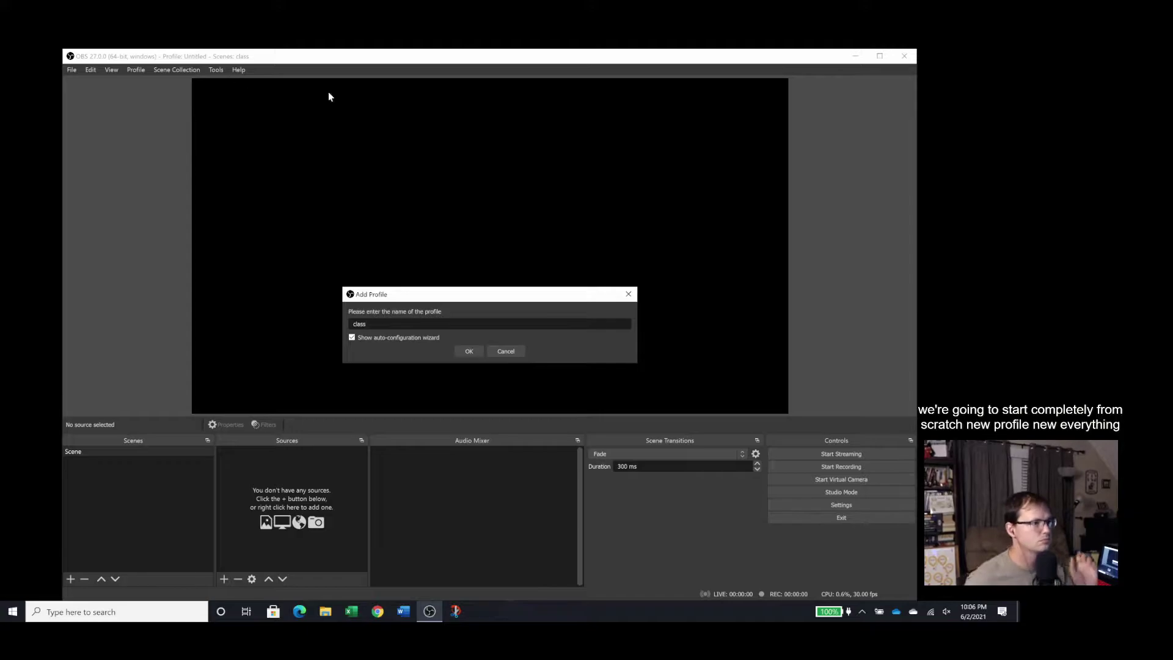
{"action": "left_click", "coordinate": [468, 352]}
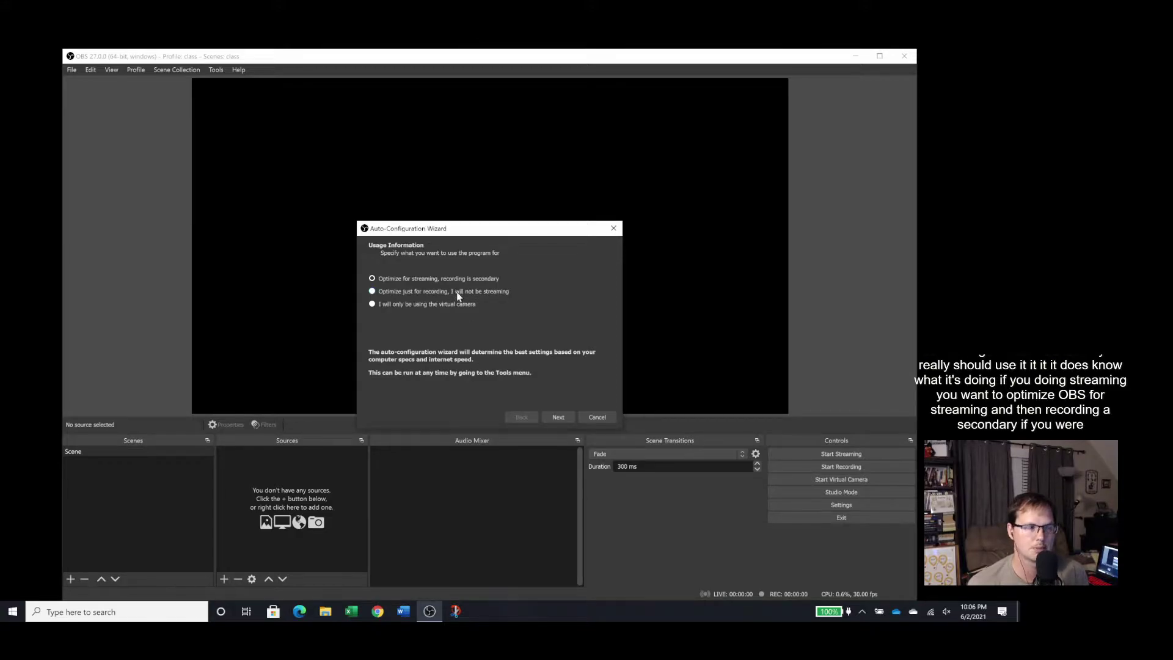
In the wizard's video step, set base resolution to 1920x1080 and keep FPS preferring 60, else 30.
{"action": "left_click", "coordinate": [551, 415]}
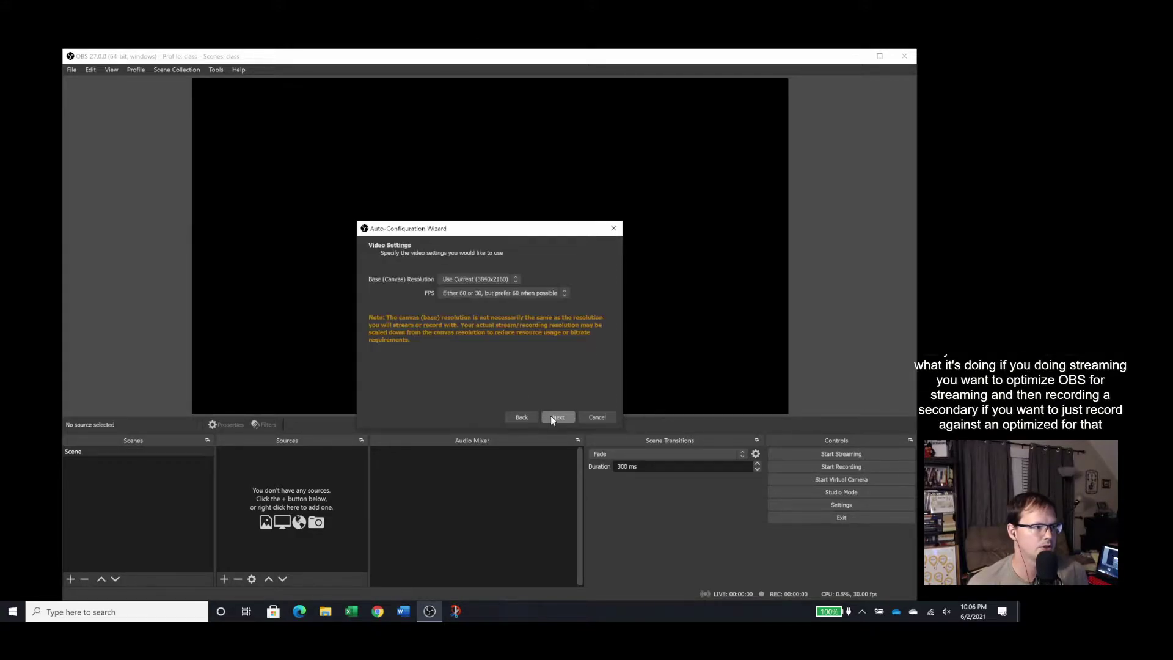
{"action": "left_click", "coordinate": [514, 279]}
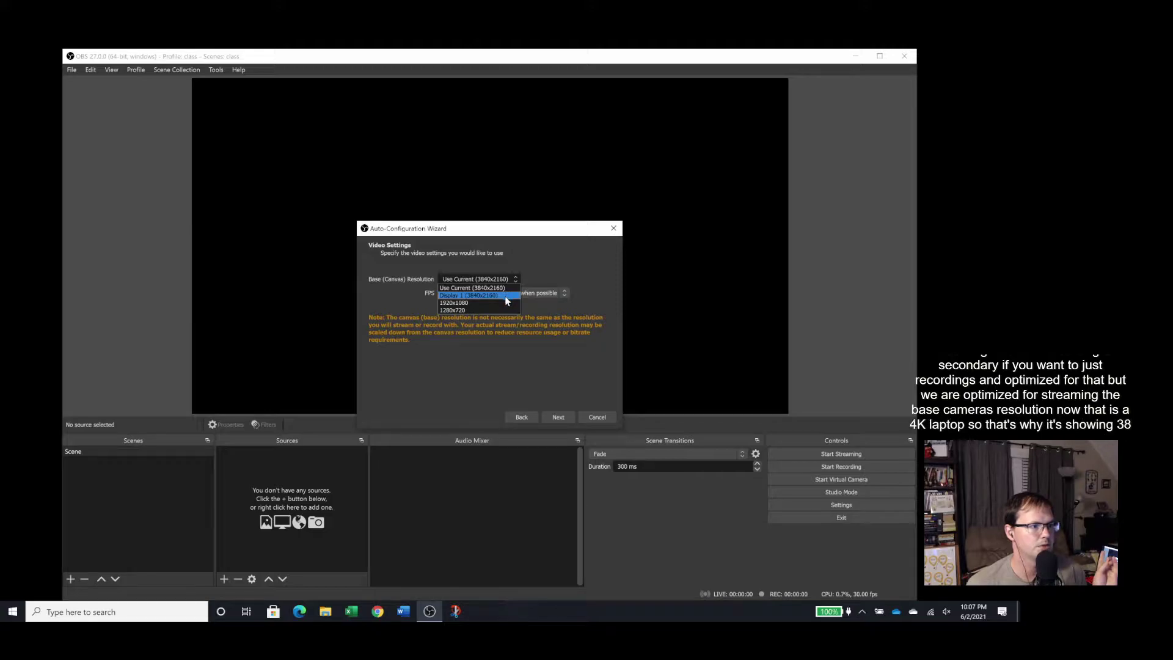
{"action": "left_click", "coordinate": [505, 302]}
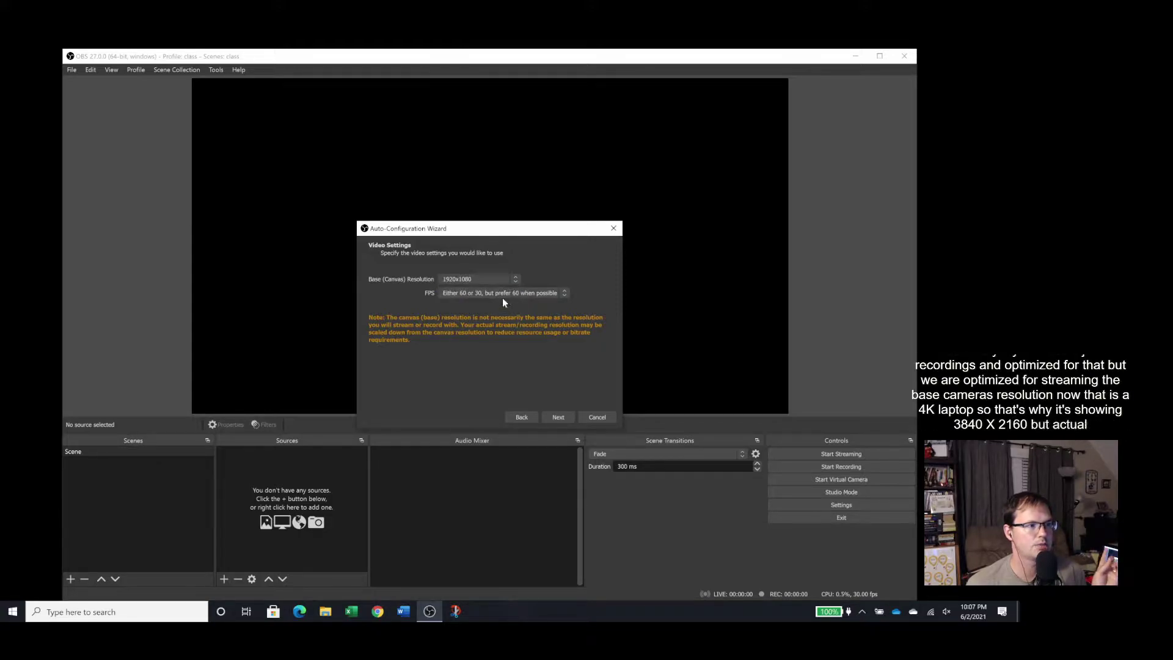
{"action": "left_click", "coordinate": [516, 279]}
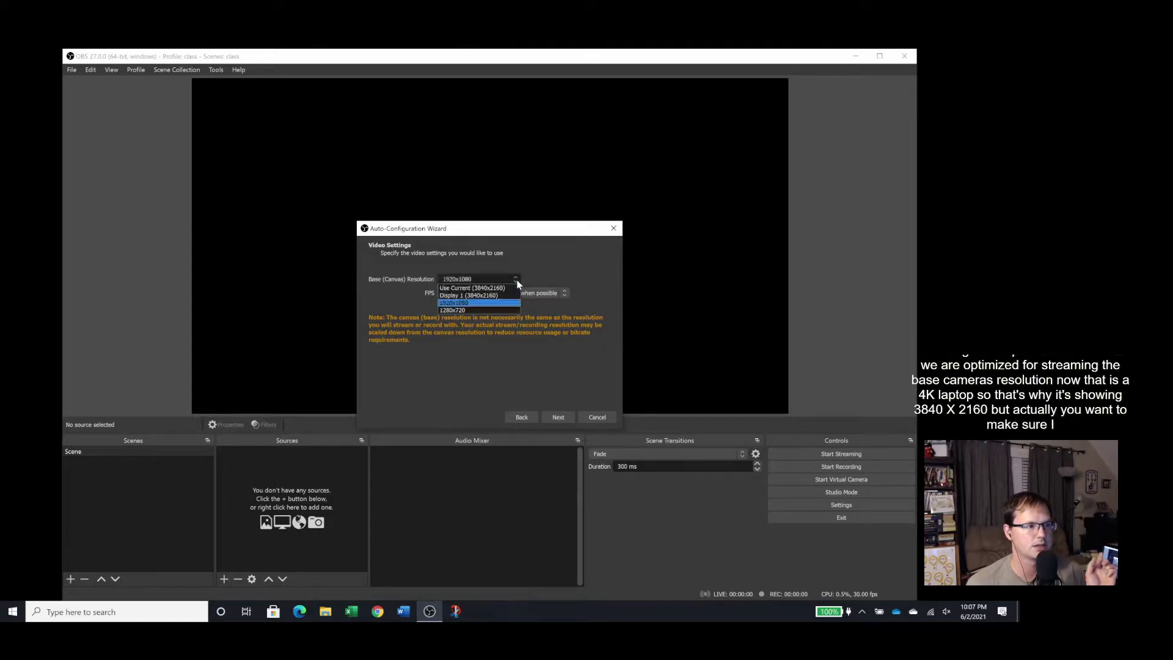
{"action": "left_click", "coordinate": [514, 292]}
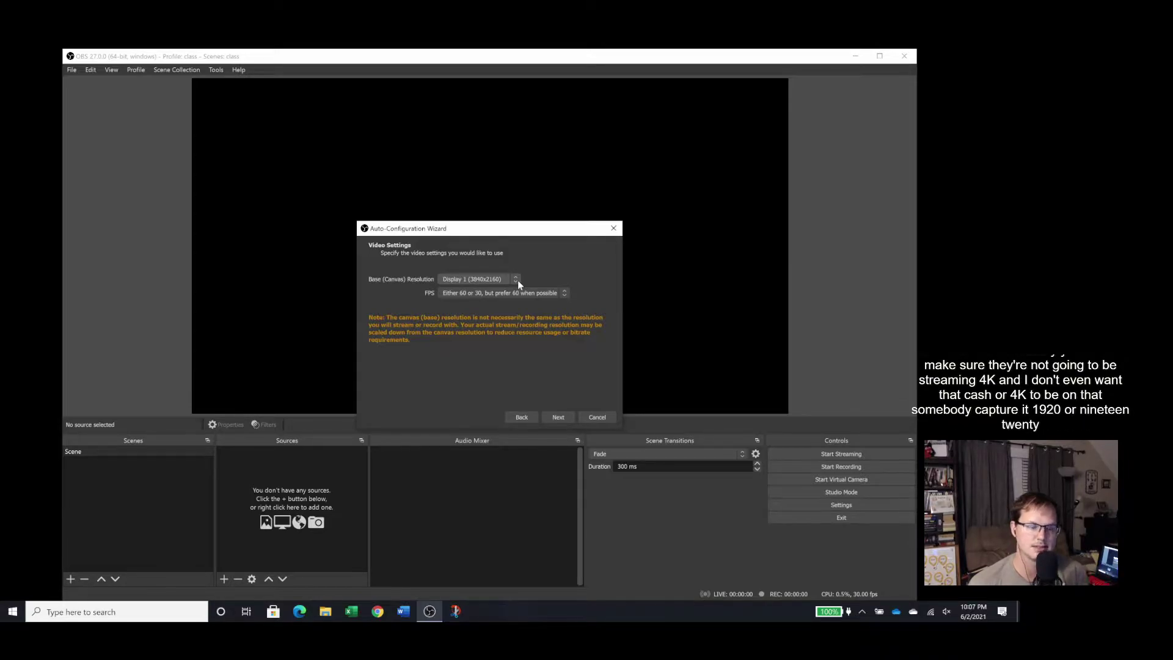
{"action": "left_click", "coordinate": [518, 279]}
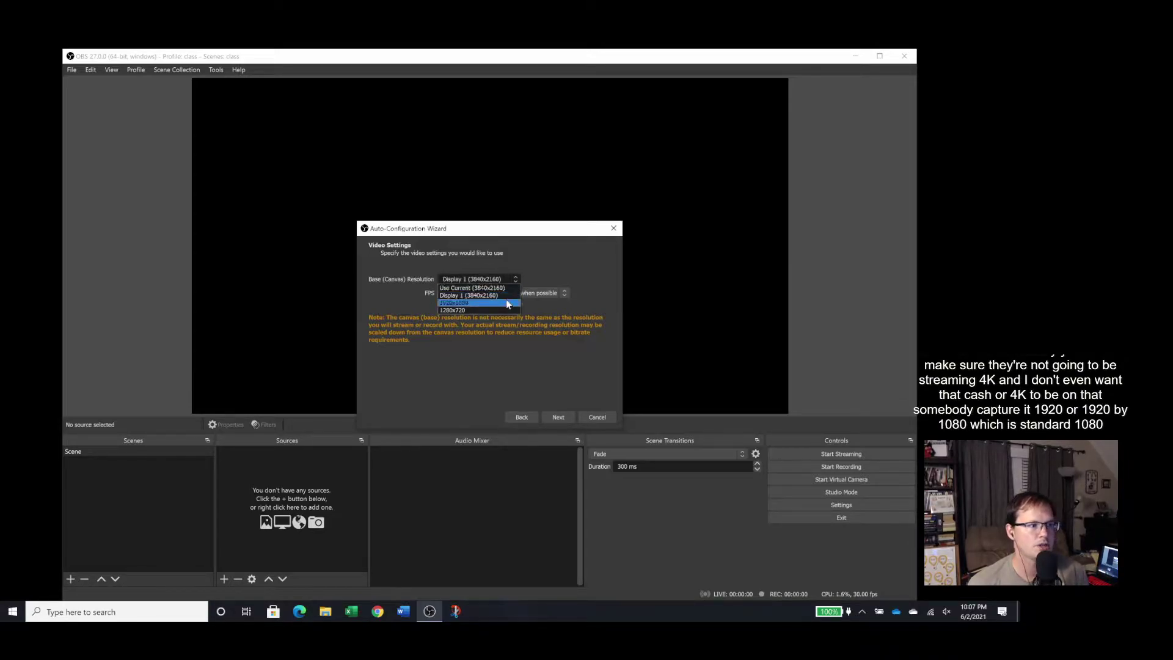
{"action": "left_click", "coordinate": [507, 303]}
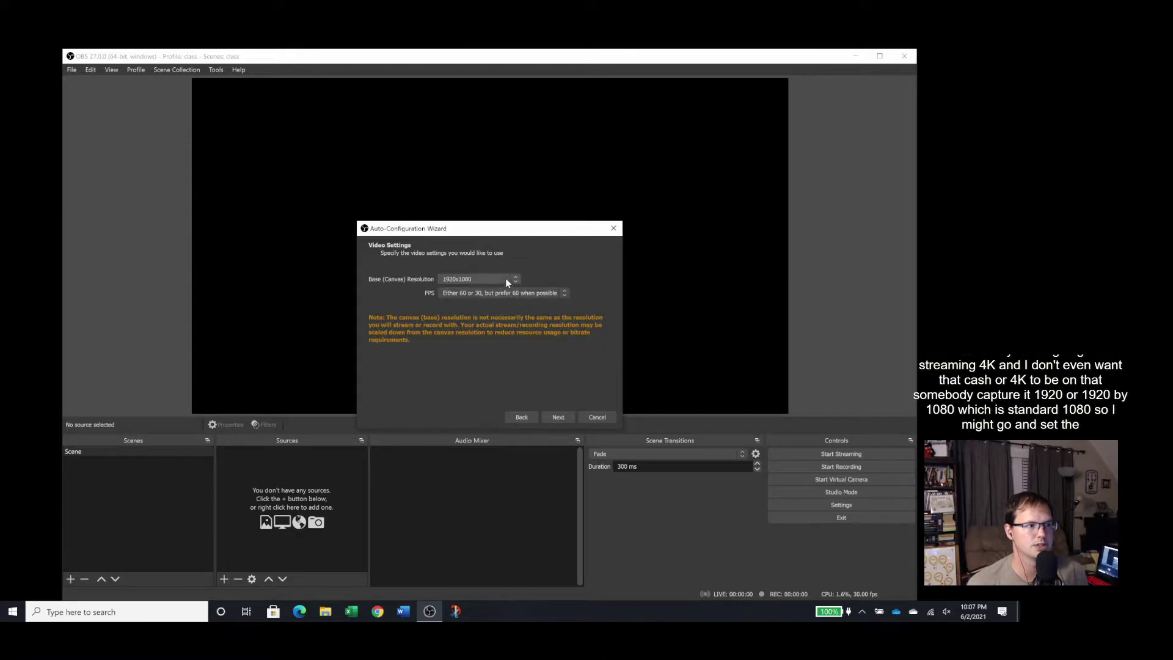
{"action": "left_click", "coordinate": [504, 293]}
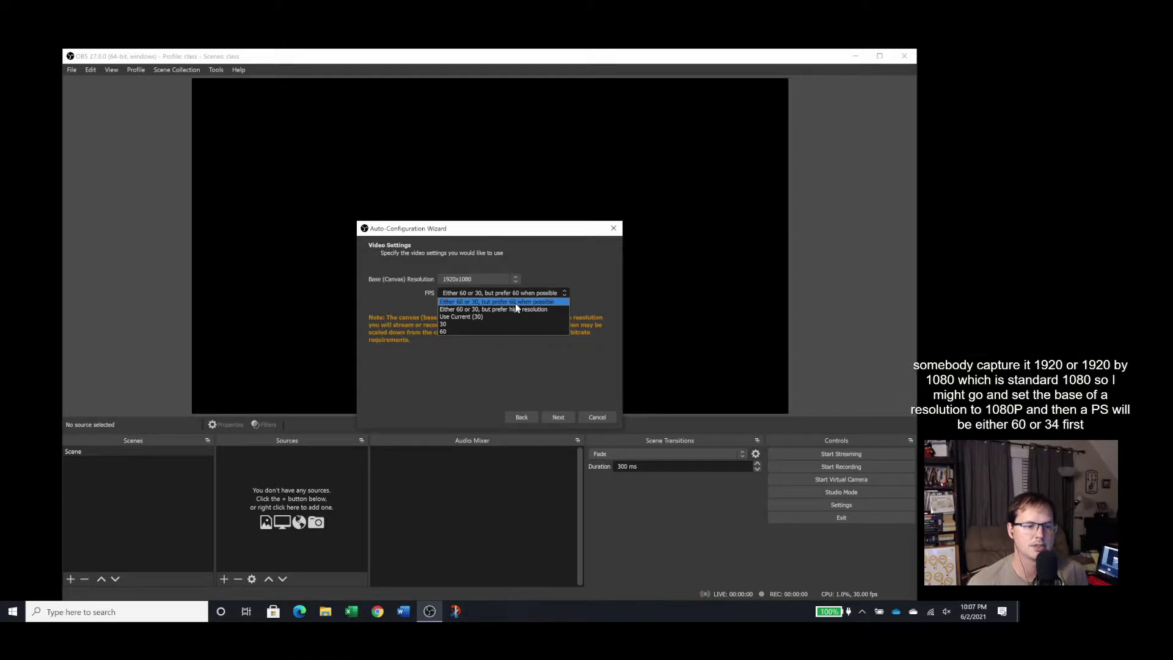
{"action": "left_click", "coordinate": [515, 303]}
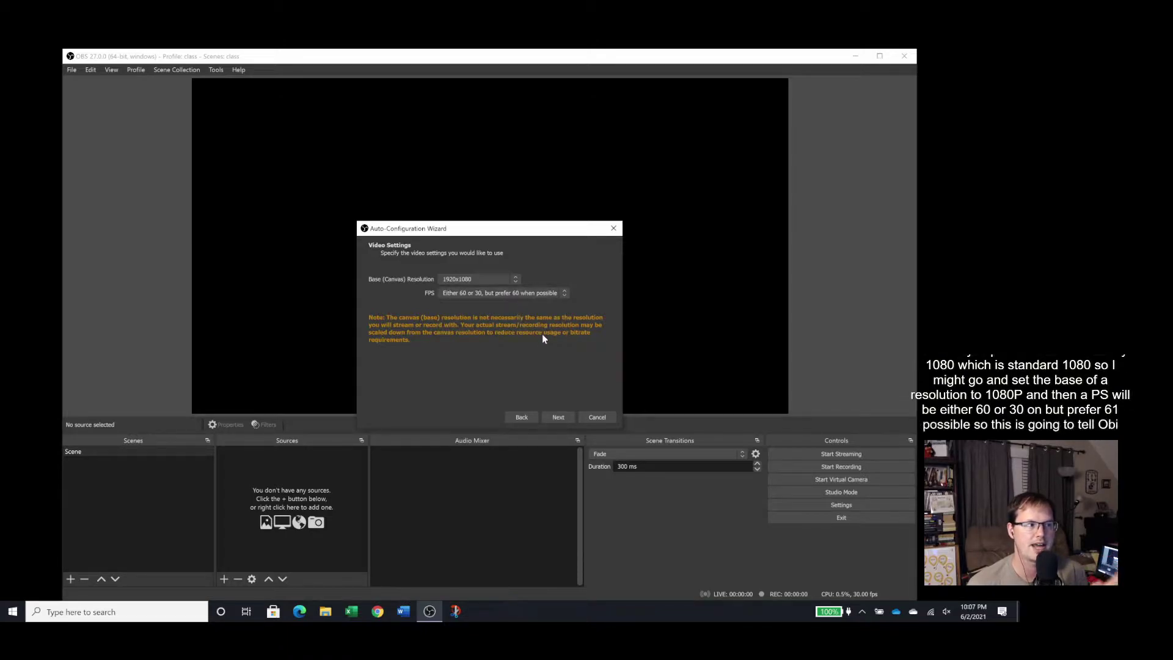
Connect the Twitch account and run the bandwidth test for recommended settings.
{"action": "left_click", "coordinate": [558, 418]}
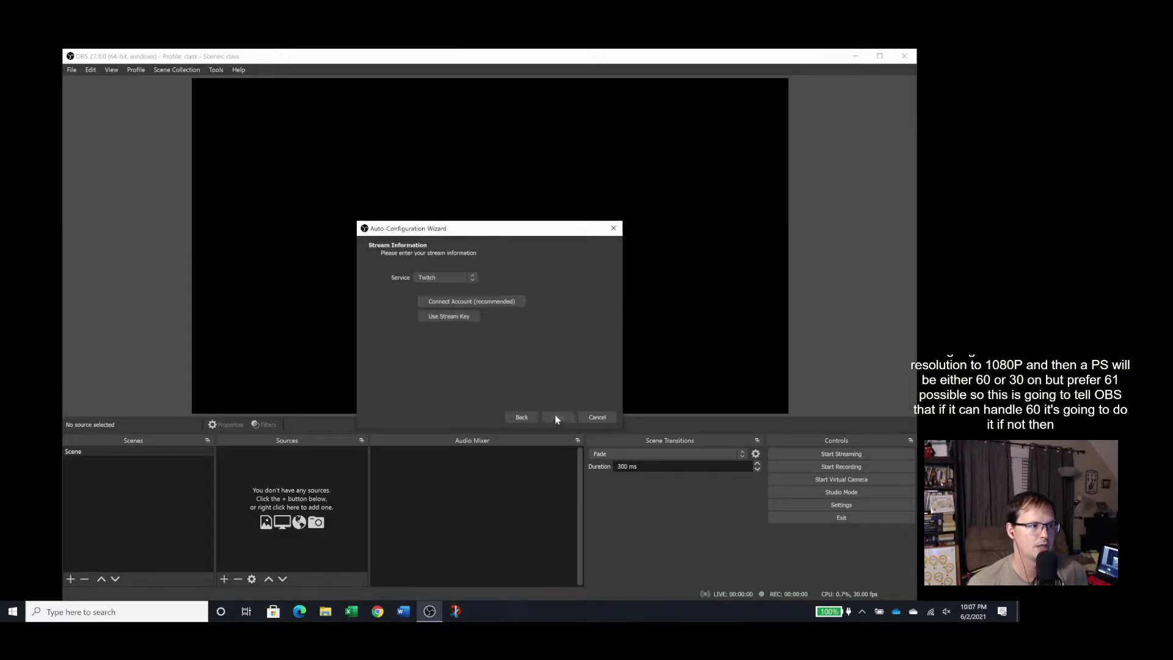
{"action": "left_click", "coordinate": [478, 301]}
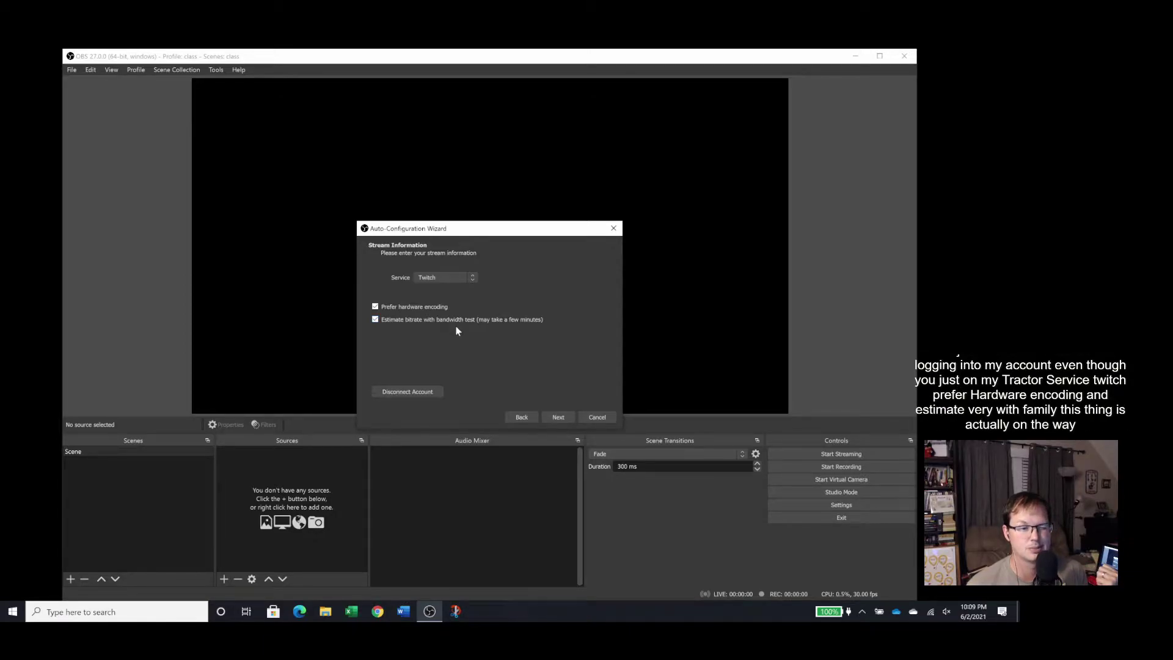
{"action": "left_click", "coordinate": [556, 419]}
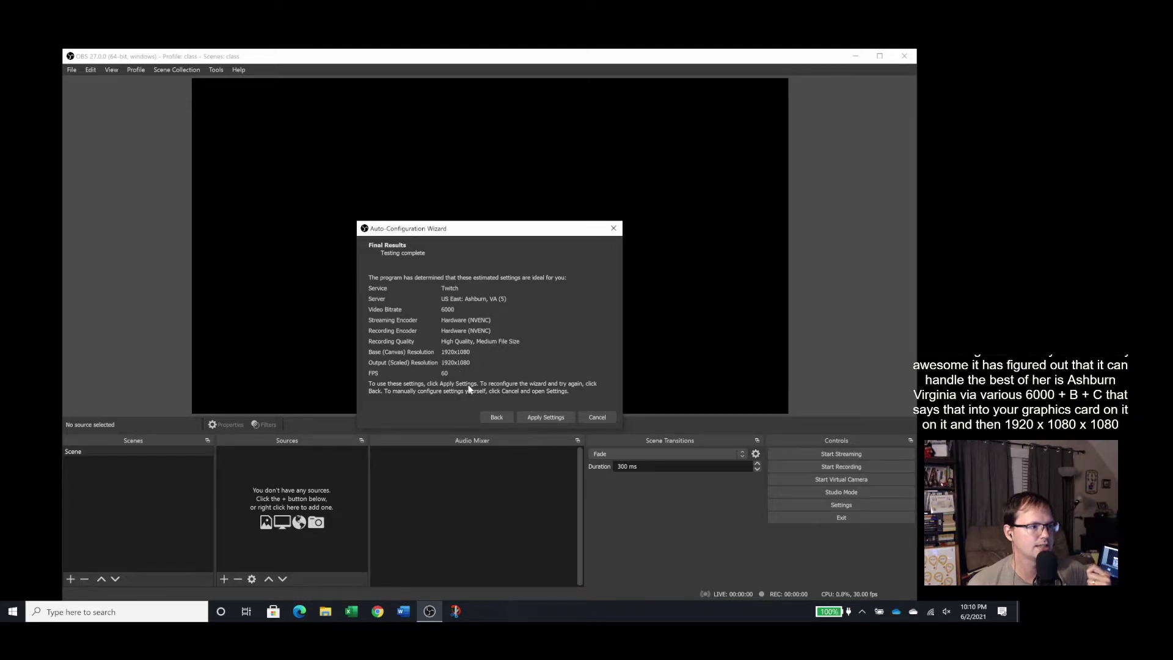
Apply the recommended settings, then resize the floating Twitch chat and dock it on the right.
{"action": "left_click", "coordinate": [527, 417]}
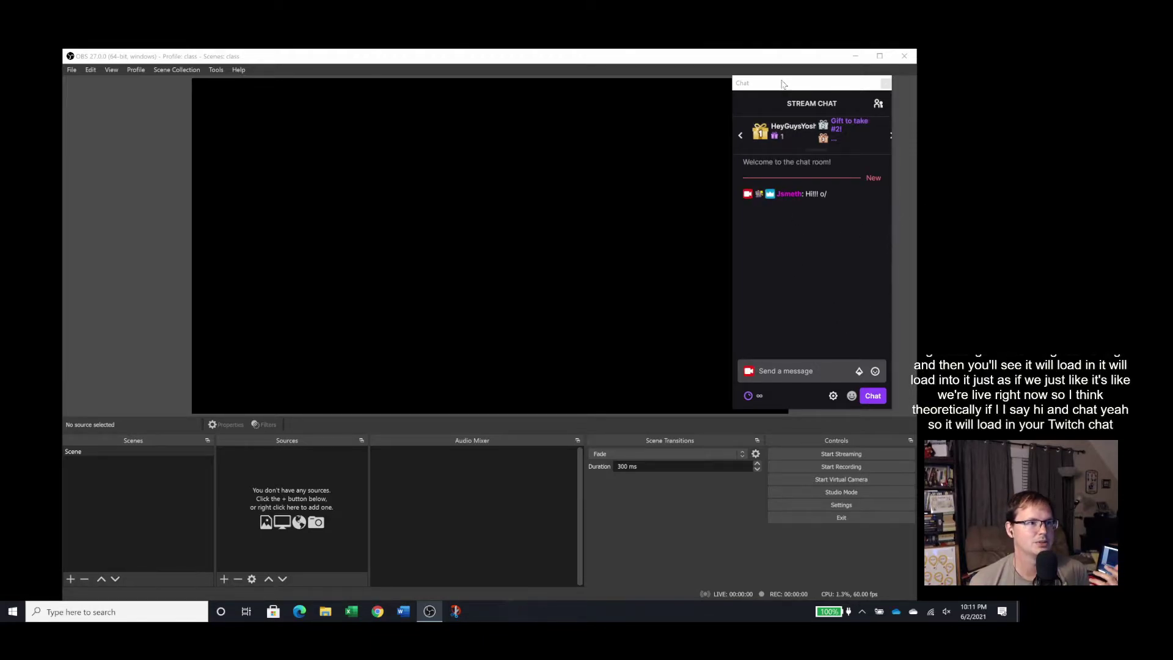
{"action": "left_click_drag", "start_coordinate": [787, 86], "coordinate": [795, 114]}
{"action": "double_click", "coordinate": [750, 79]}
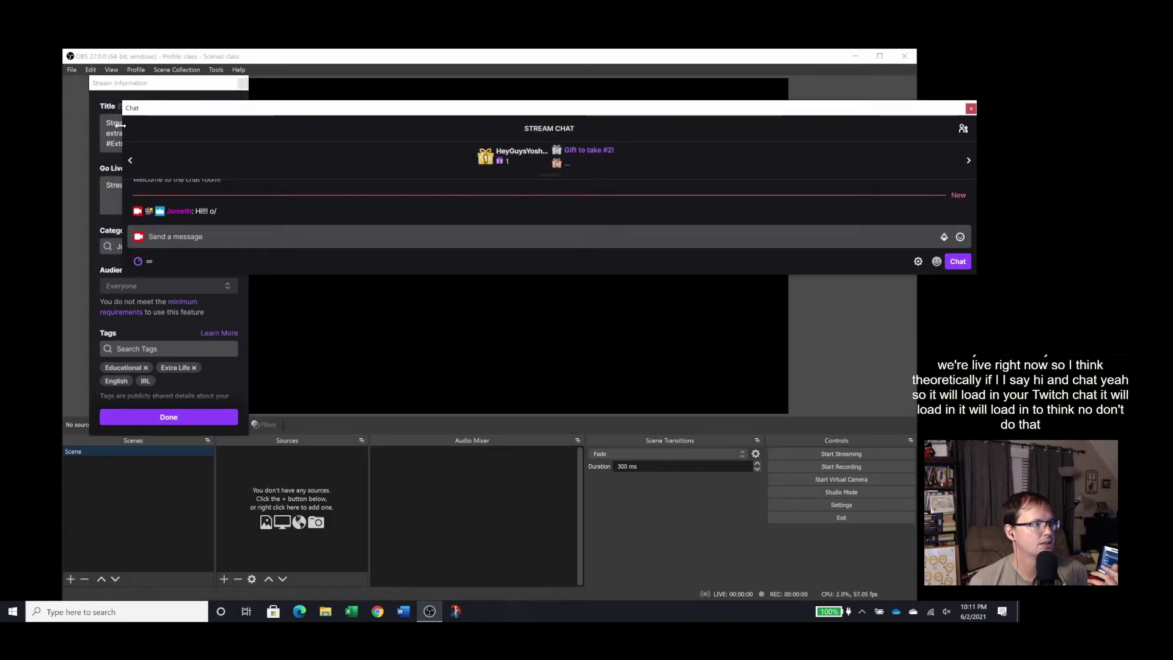
{"action": "left_click_drag", "start_coordinate": [120, 125], "coordinate": [788, 125]}
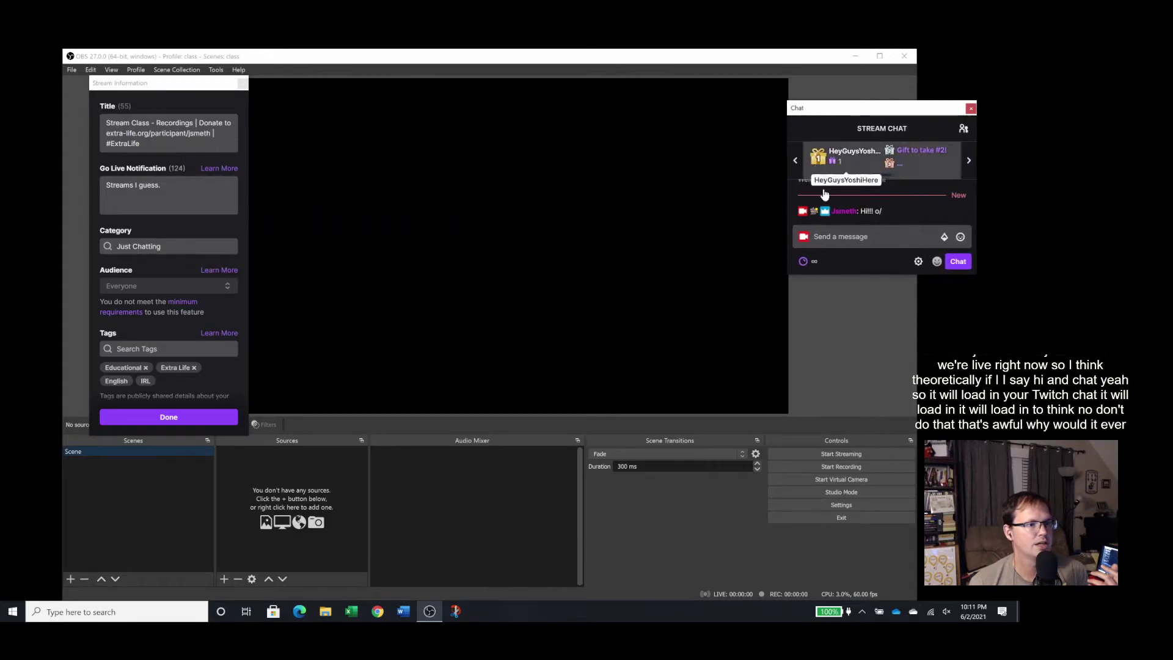
{"action": "left_click_drag", "start_coordinate": [859, 280], "coordinate": [859, 400]}
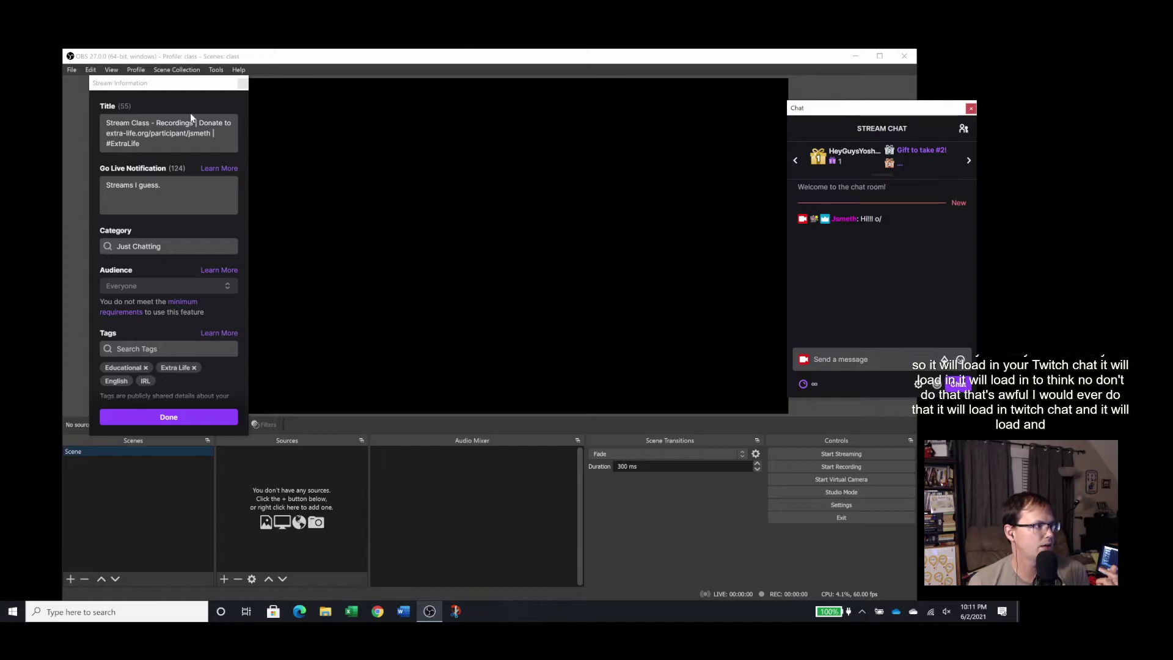
{"action": "left_click", "coordinate": [167, 96]}
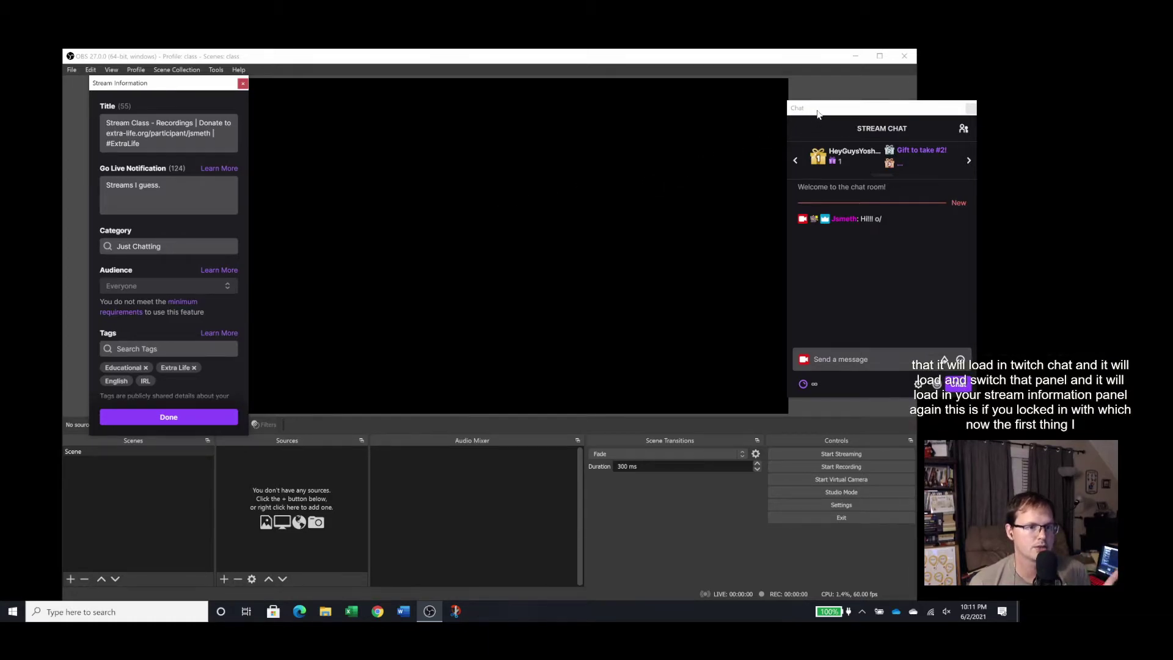
{"action": "left_click_drag", "start_coordinate": [818, 114], "coordinate": [880, 296]}
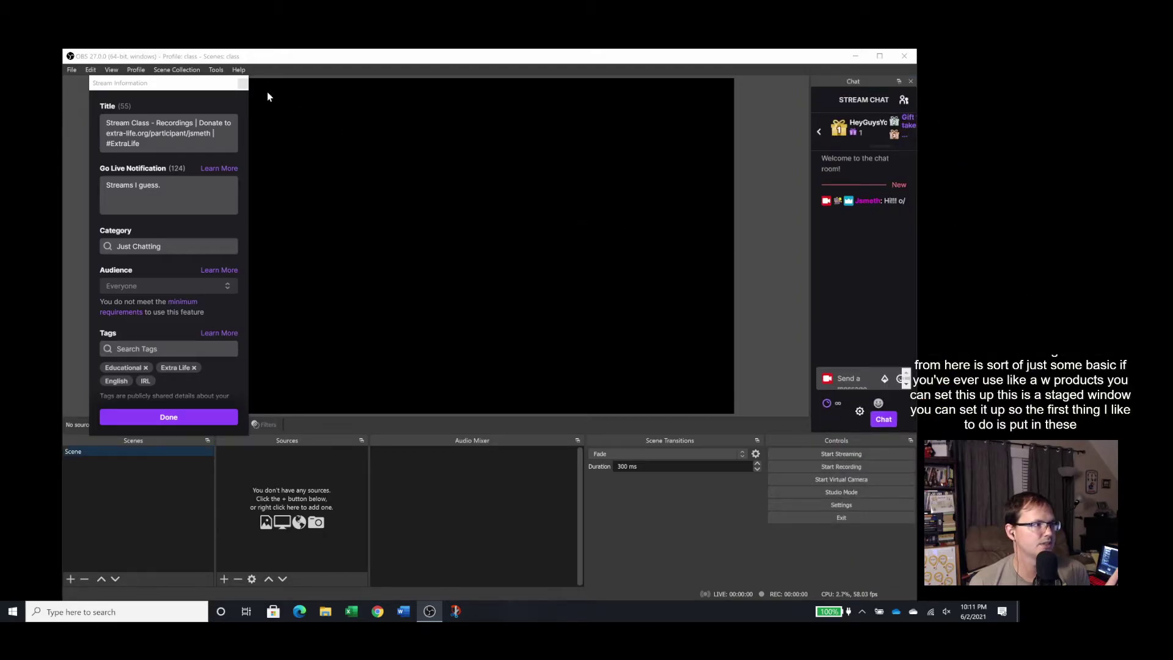
Tab Stream Information with Chat in the right dock, widen it, and show Stream Information.
{"action": "left_click_drag", "start_coordinate": [190, 84], "coordinate": [871, 141]}
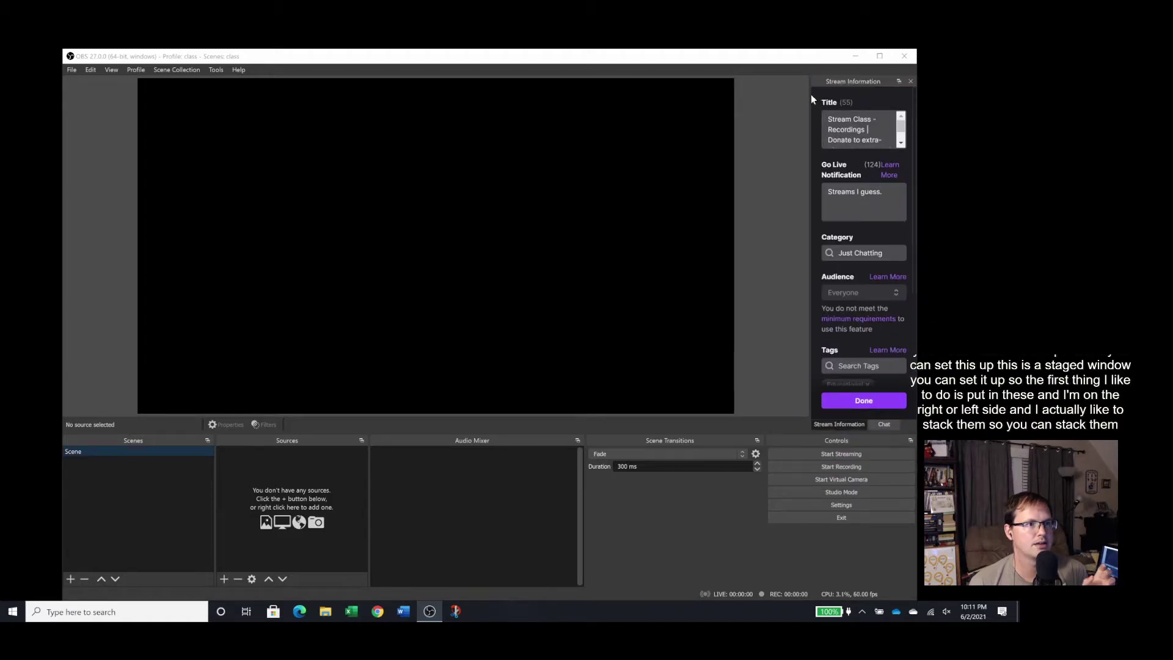
{"action": "left_click_drag", "start_coordinate": [810, 95], "coordinate": [743, 103]}
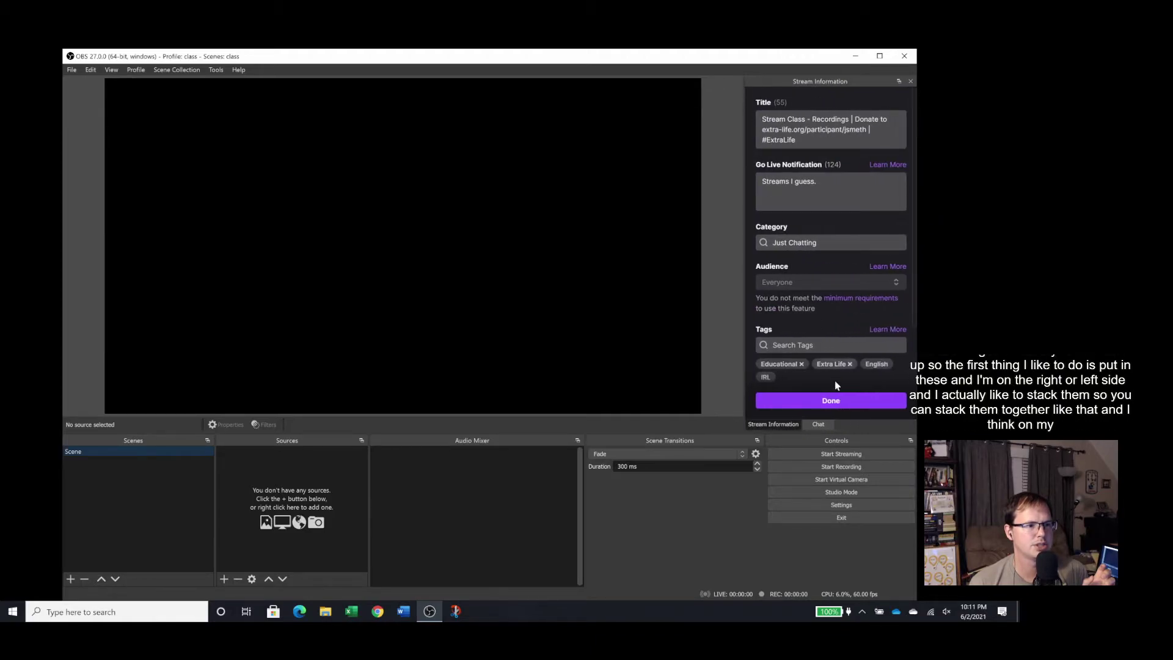
{"action": "left_click", "coordinate": [825, 425]}
{"action": "left_click", "coordinate": [793, 426]}
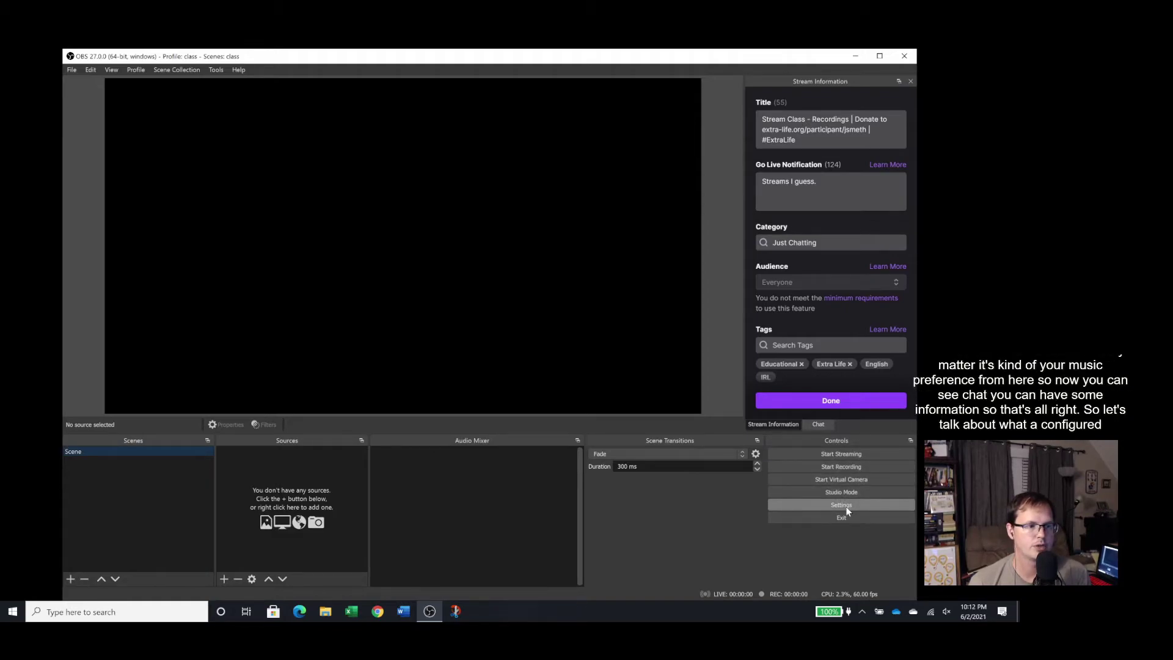
Dismiss the File menu and open the OBS Settings window from the Controls dock.
{"action": "left_click", "coordinate": [71, 70]}
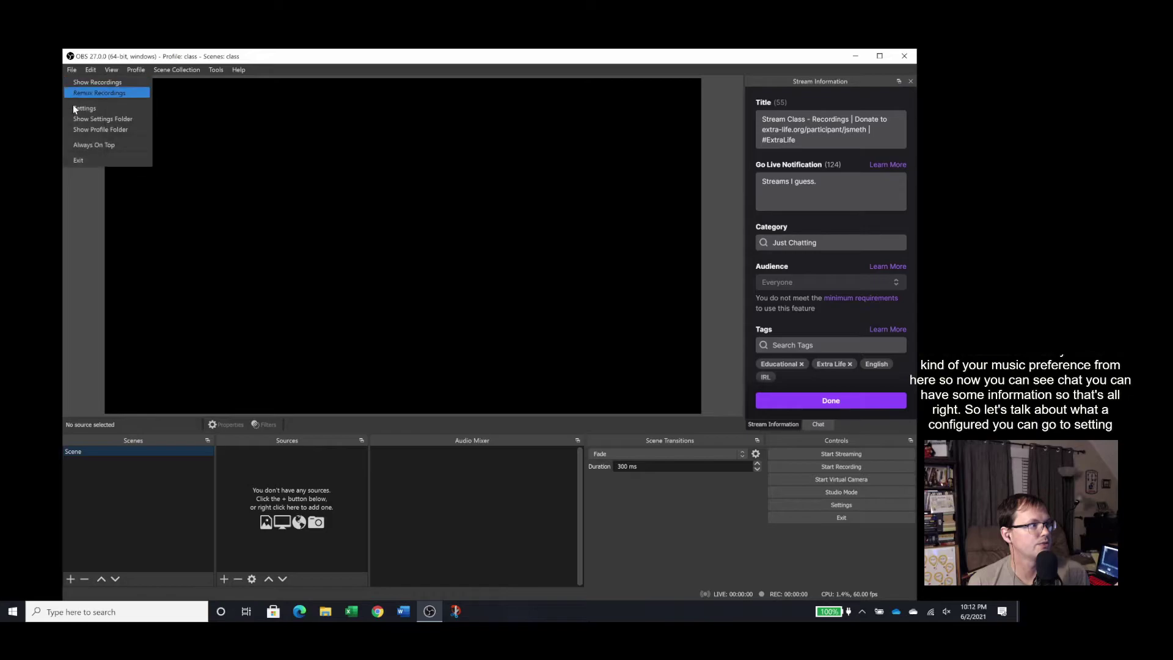
{"action": "left_click", "coordinate": [830, 513]}
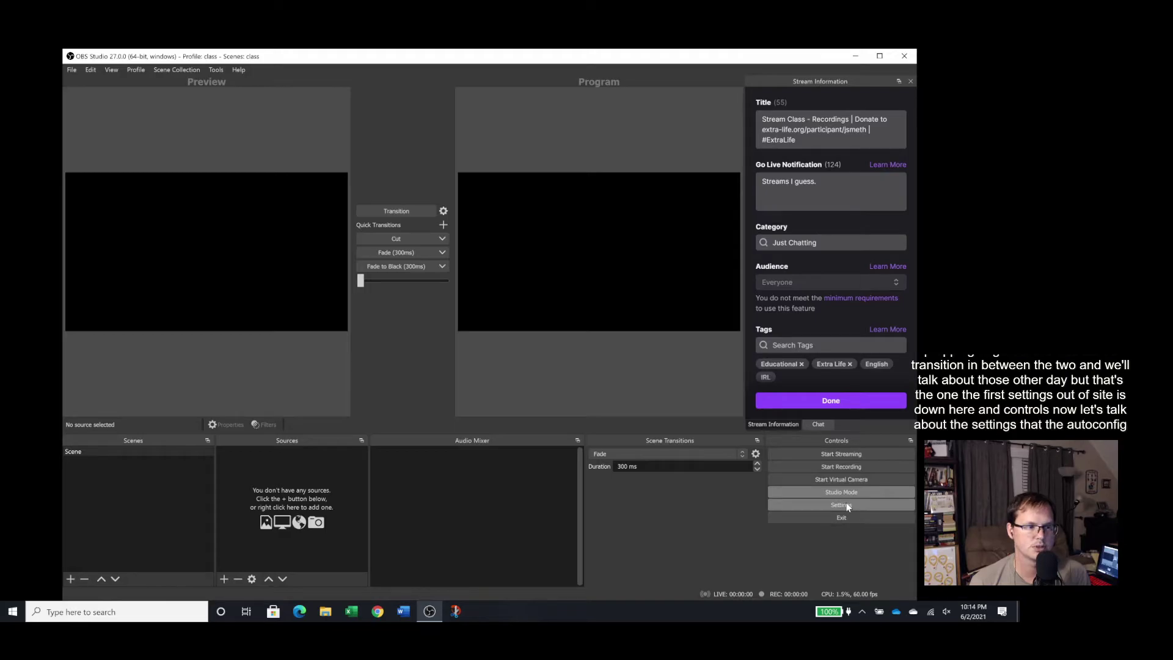
{"action": "left_click", "coordinate": [841, 504]}
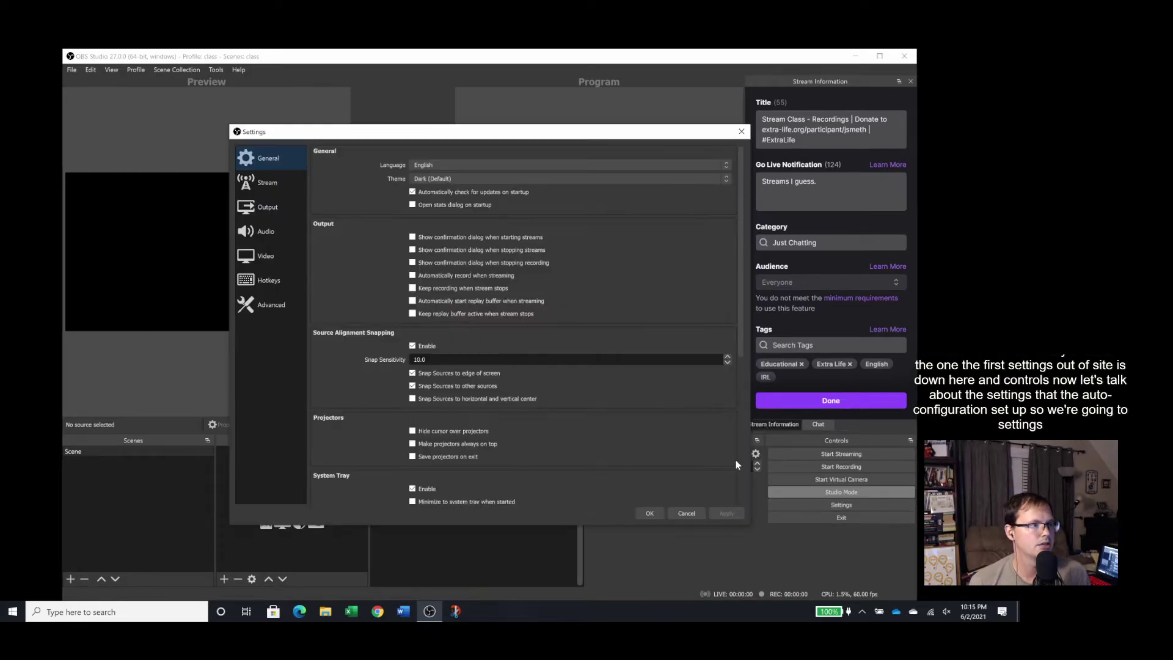
Keep the Twitch server on US East: Ashburn, VA (5), then view the Output page.
{"action": "left_click", "coordinate": [269, 187]}
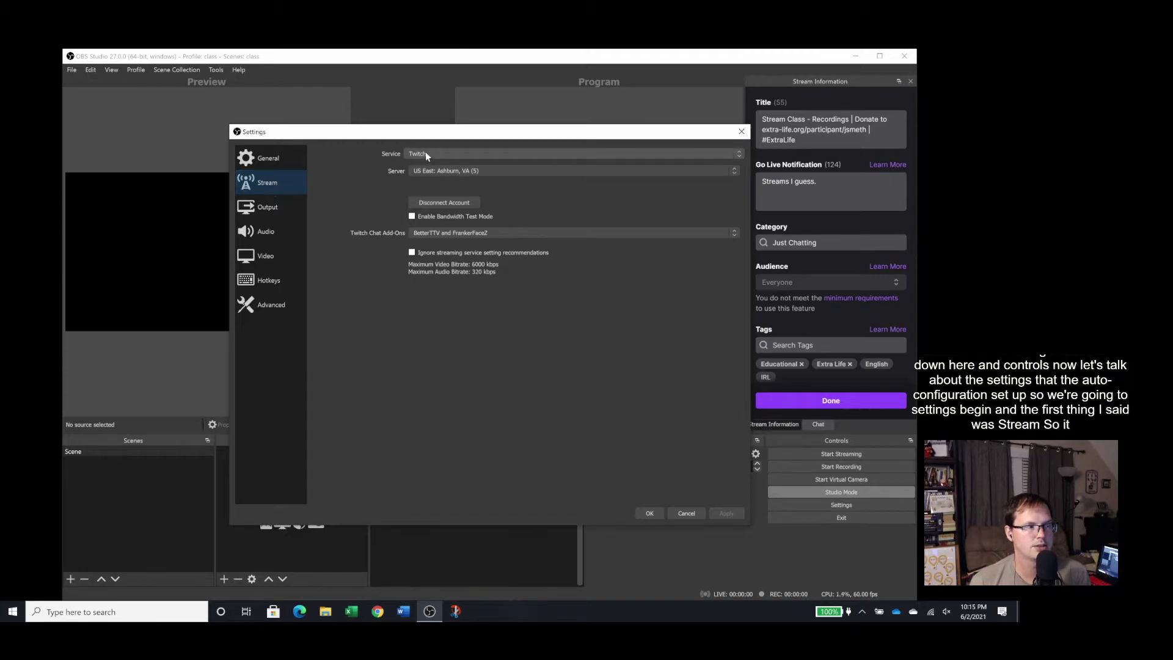
{"action": "left_click", "coordinate": [435, 171]}
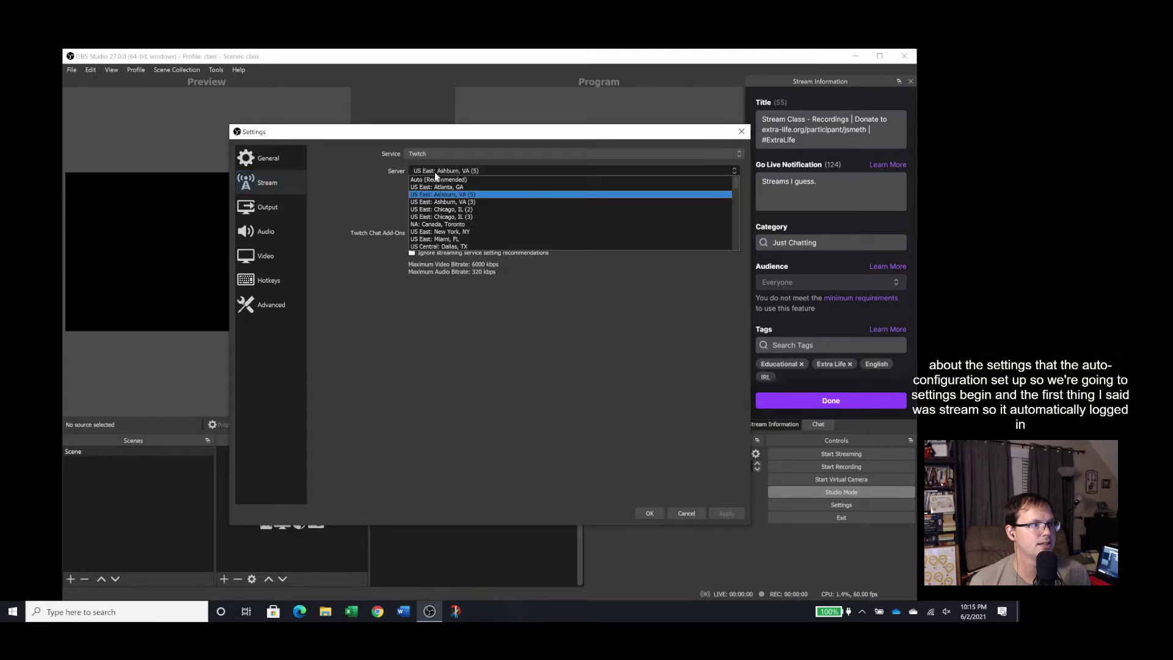
{"action": "left_click", "coordinate": [472, 194]}
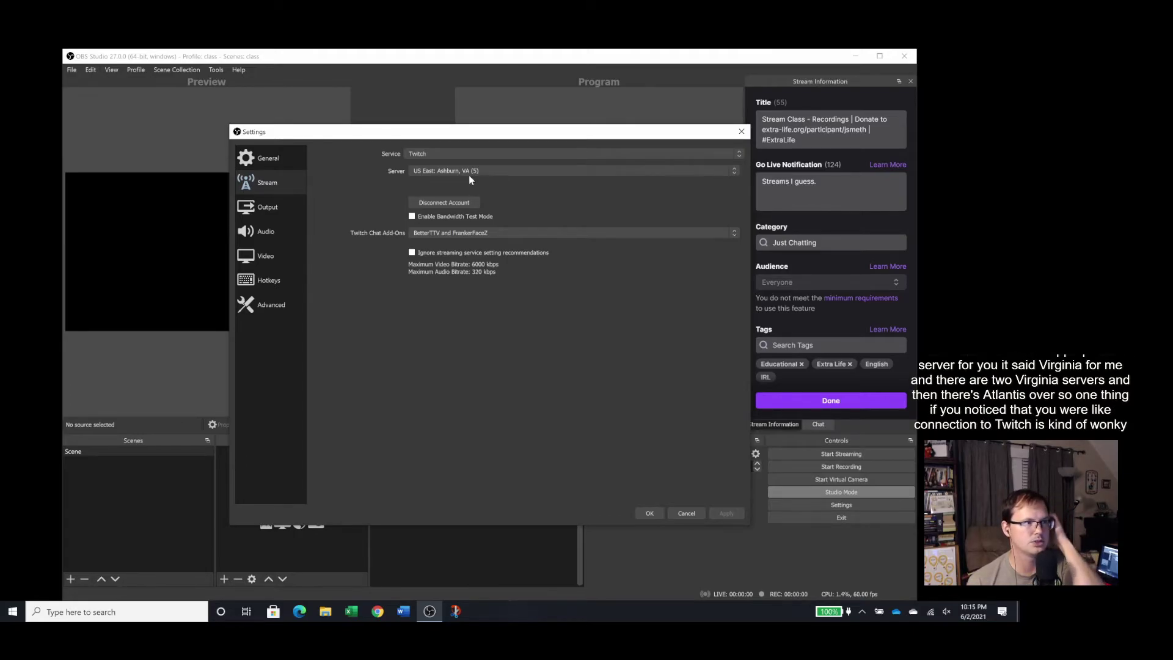
{"action": "left_click", "coordinate": [468, 173]}
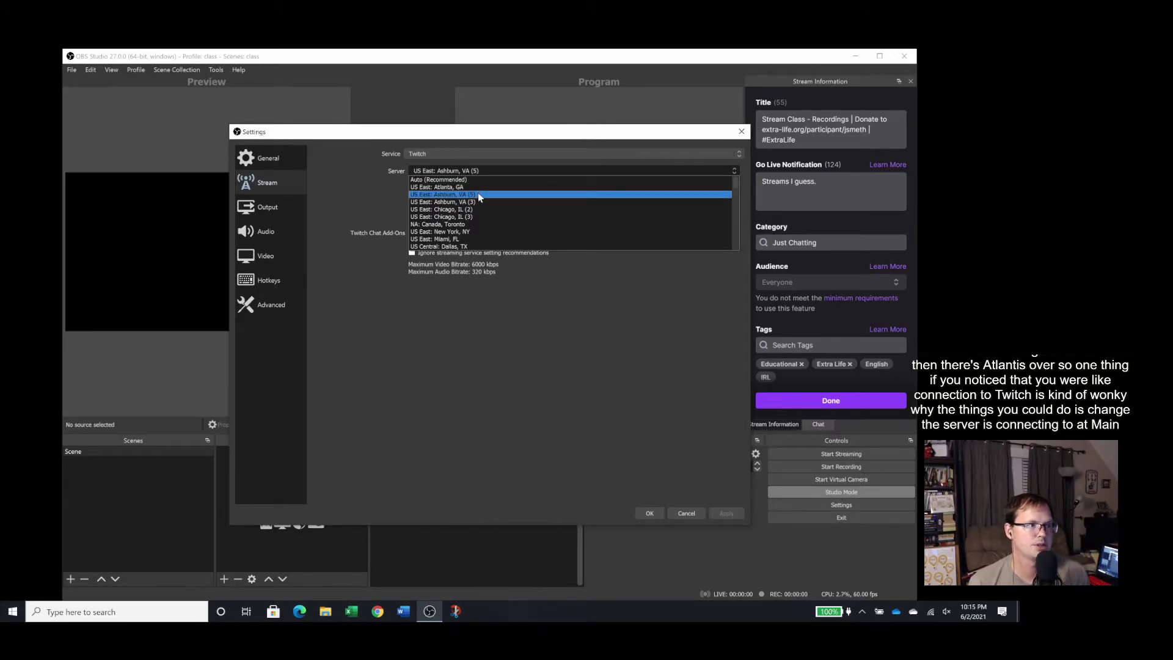
{"action": "left_click", "coordinate": [478, 193]}
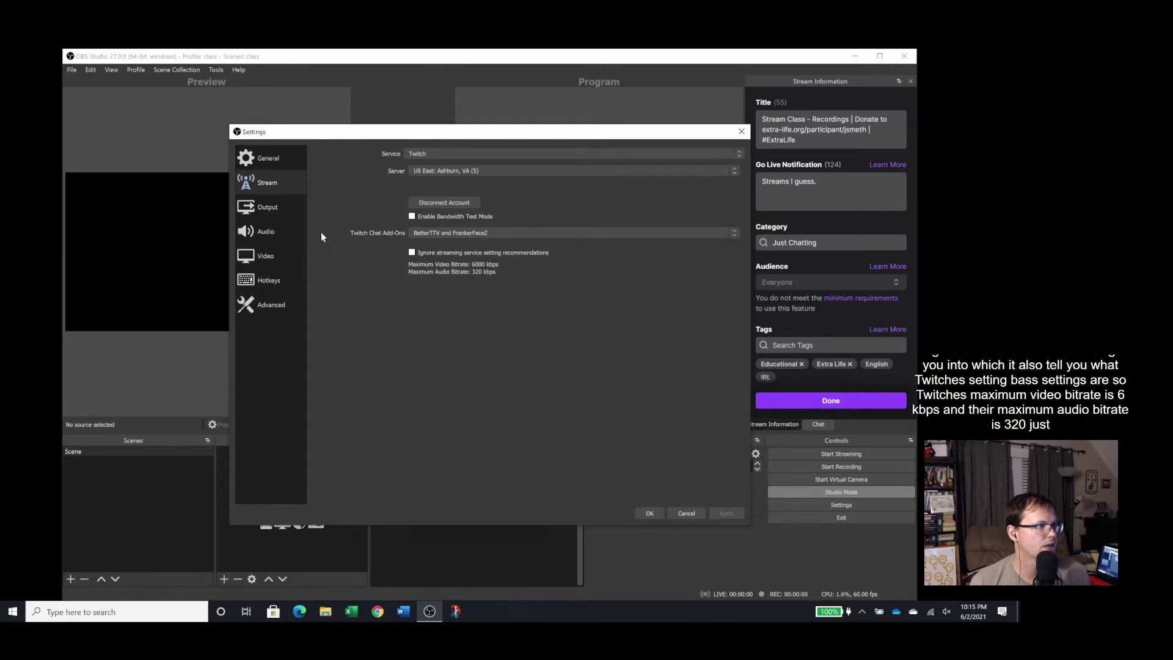
{"action": "left_click", "coordinate": [266, 211]}
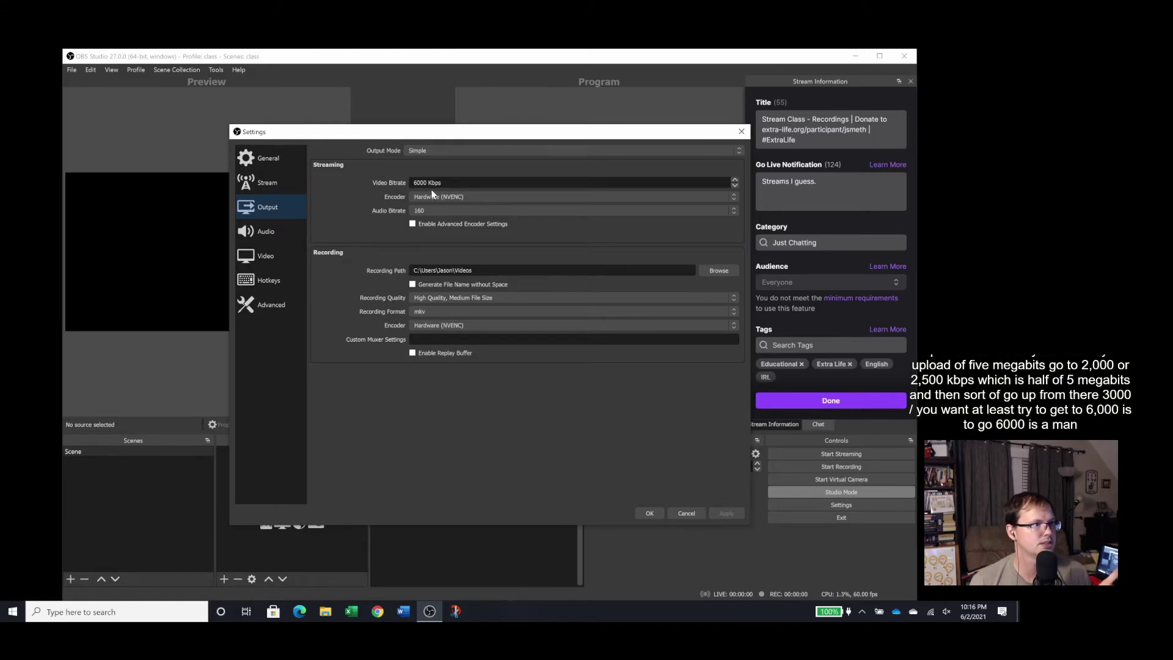
{"action": "left_click", "coordinate": [433, 198]}
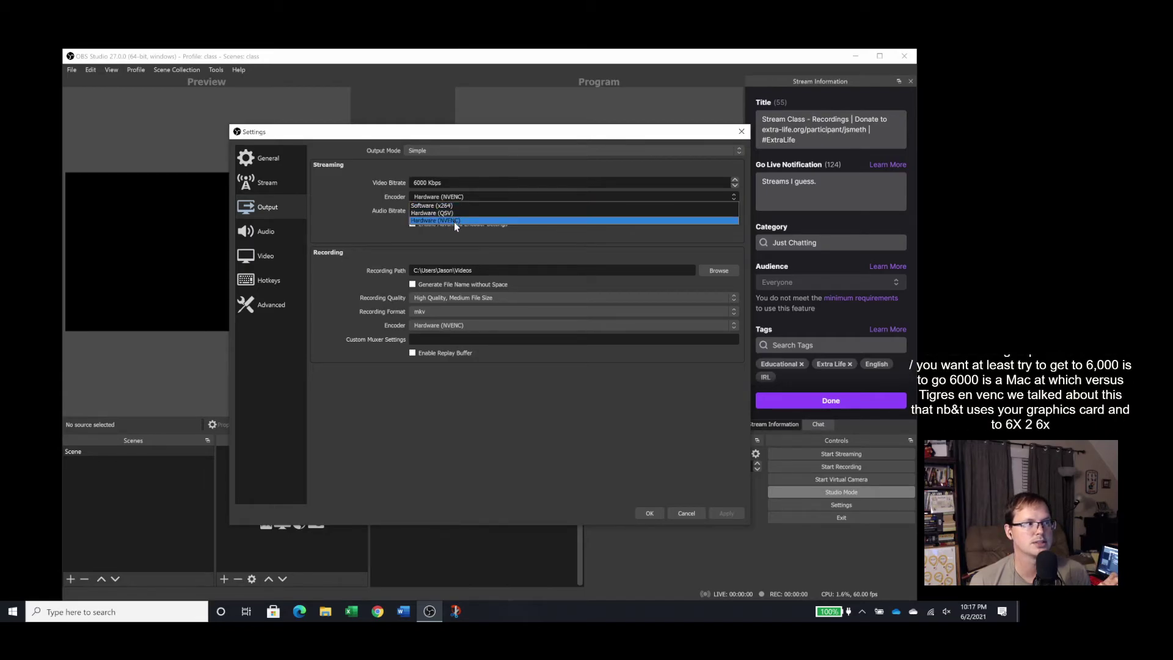
{"action": "left_click", "coordinate": [452, 221]}
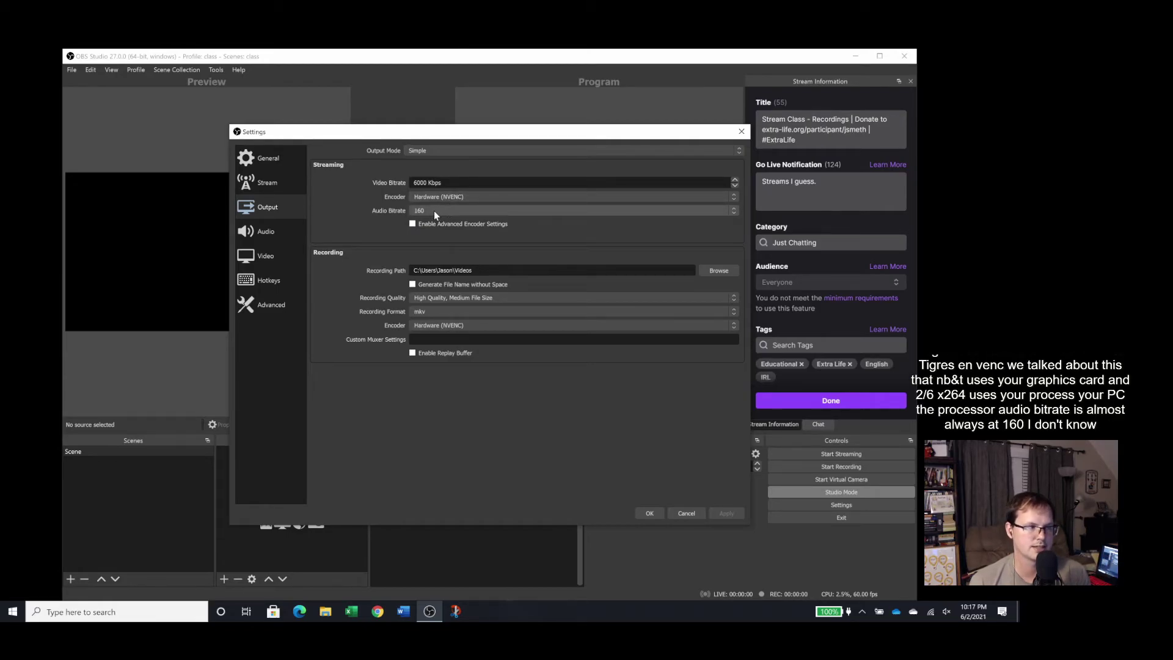
{"action": "left_click", "coordinate": [433, 211]}
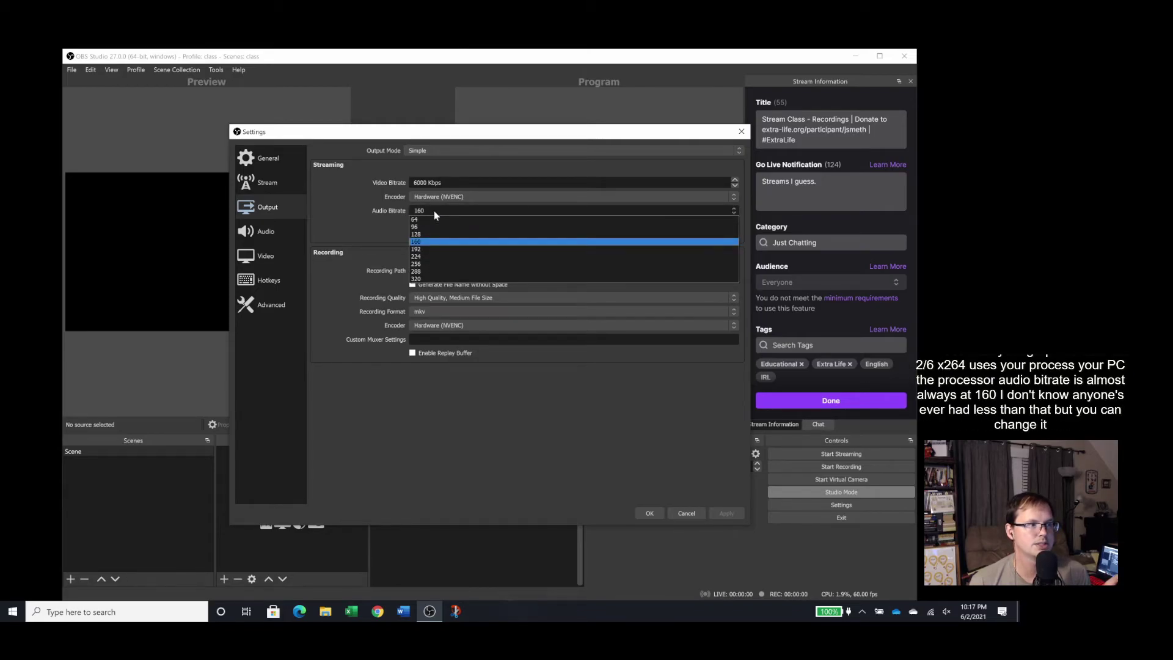
{"action": "left_click", "coordinate": [426, 243]}
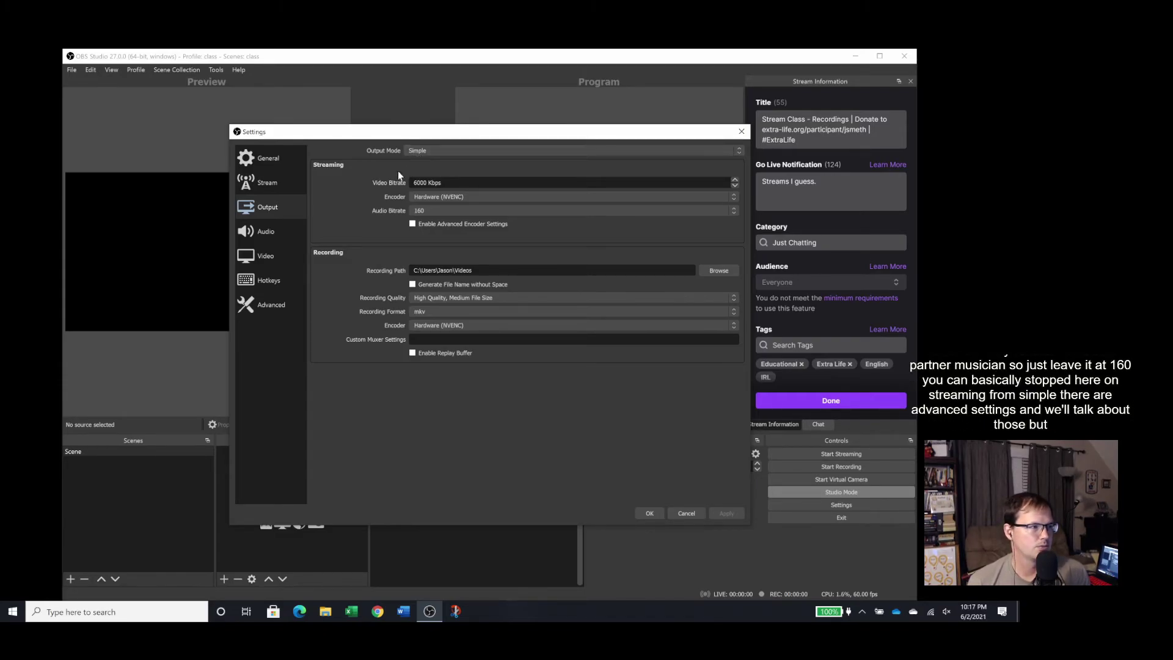
On the Video page, try a 3840x2160 base canvas, then return it to 1920x1080.
{"action": "left_click", "coordinate": [273, 259]}
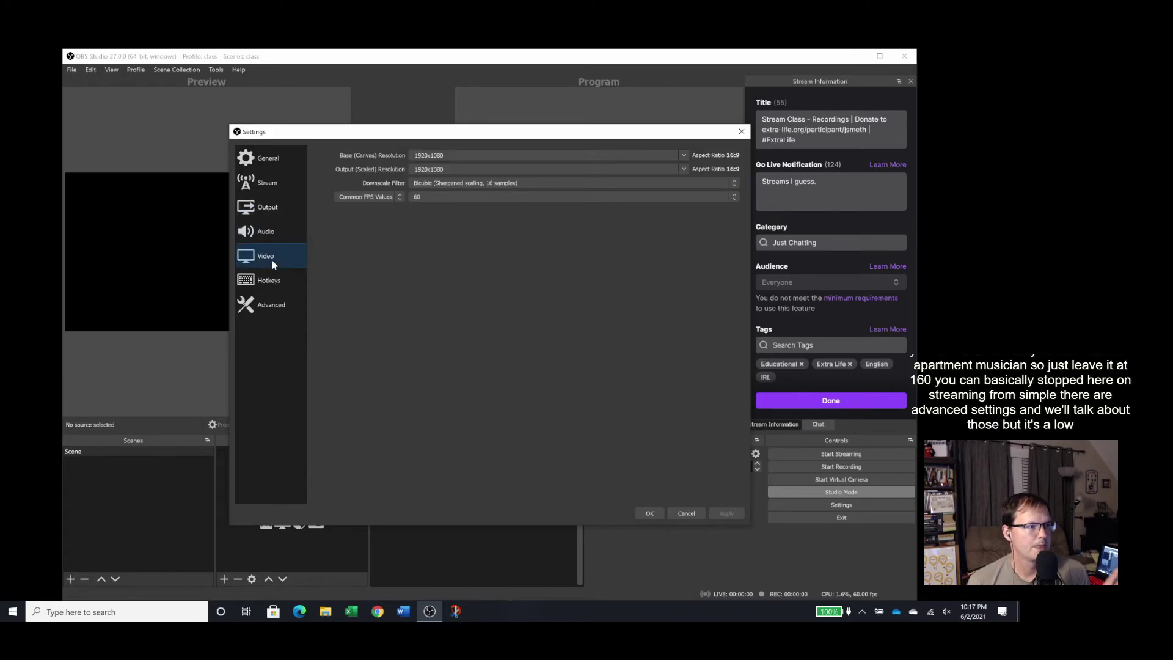
{"action": "left_click", "coordinate": [685, 158]}
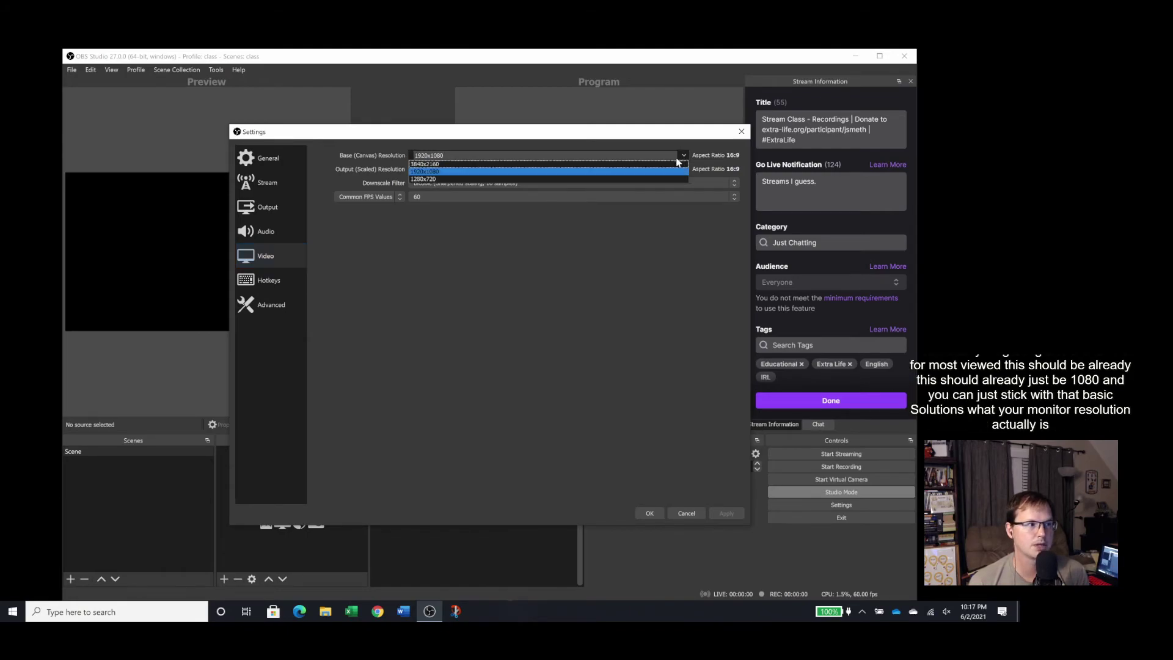
{"action": "left_click", "coordinate": [670, 164]}
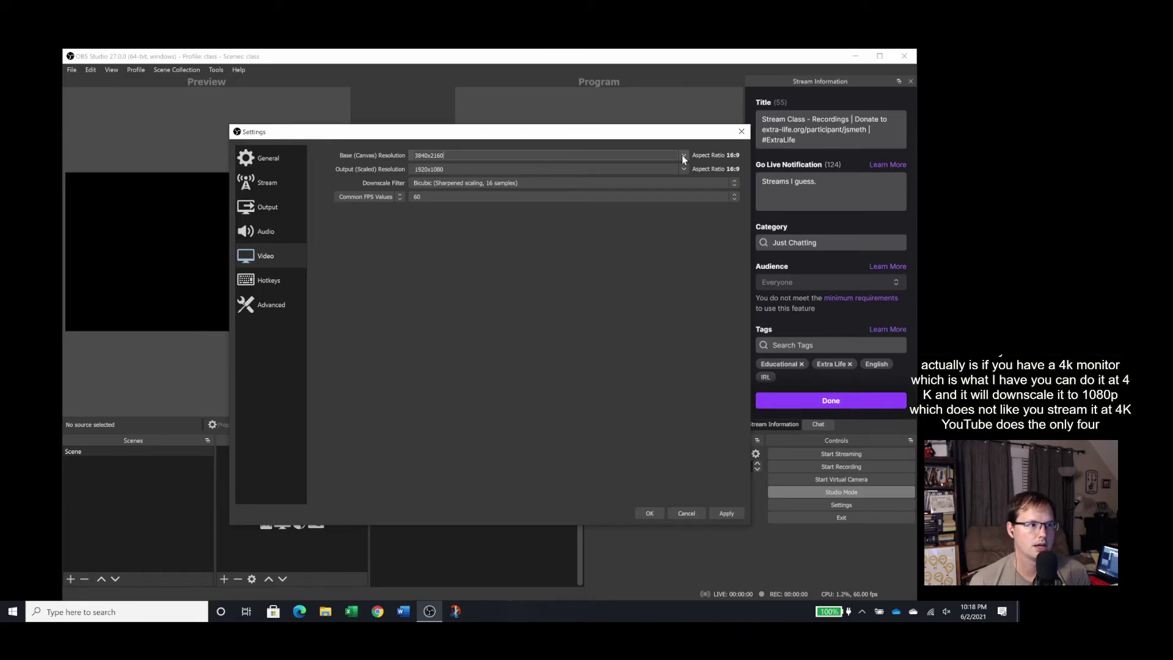
{"action": "left_click", "coordinate": [683, 156]}
{"action": "left_click", "coordinate": [679, 172]}
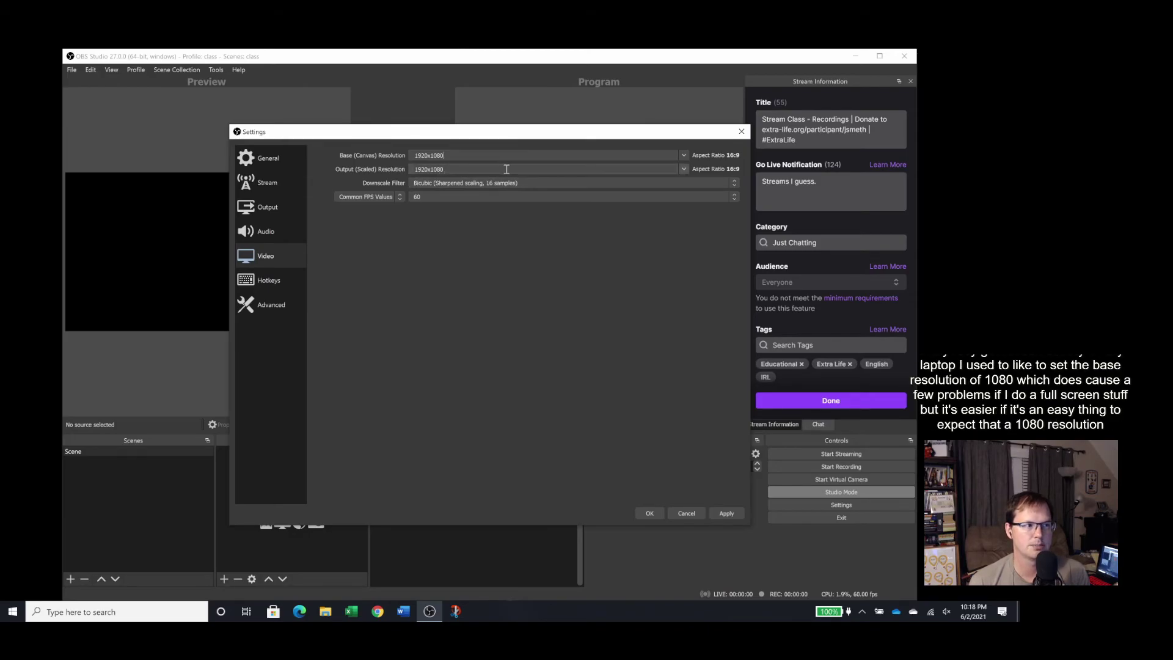
{"action": "left_click", "coordinate": [684, 168]}
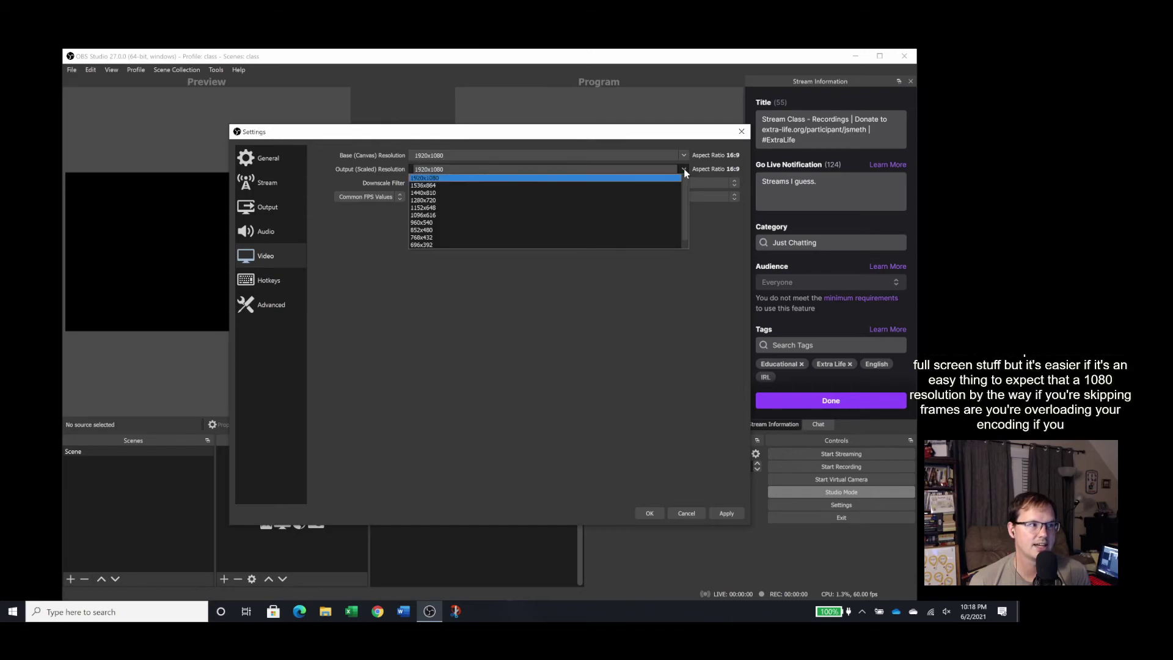
Scale the output resolution to 1280x720 and lower Common FPS Values to 30.
{"action": "left_click", "coordinate": [632, 202]}
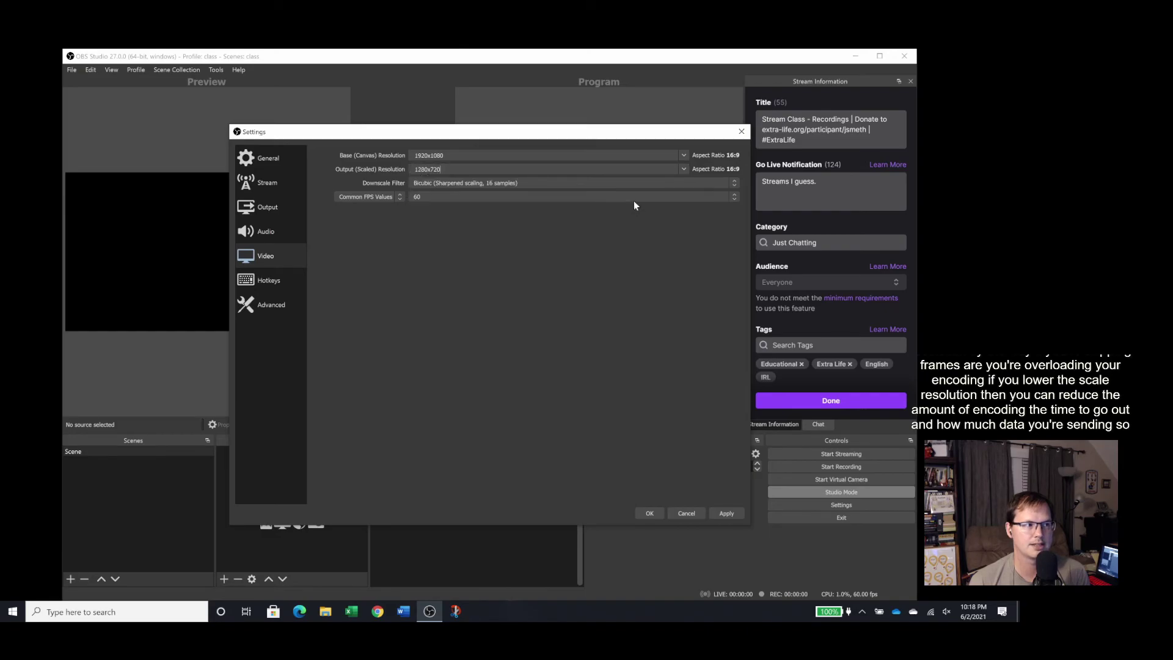
{"action": "left_click", "coordinate": [639, 196]}
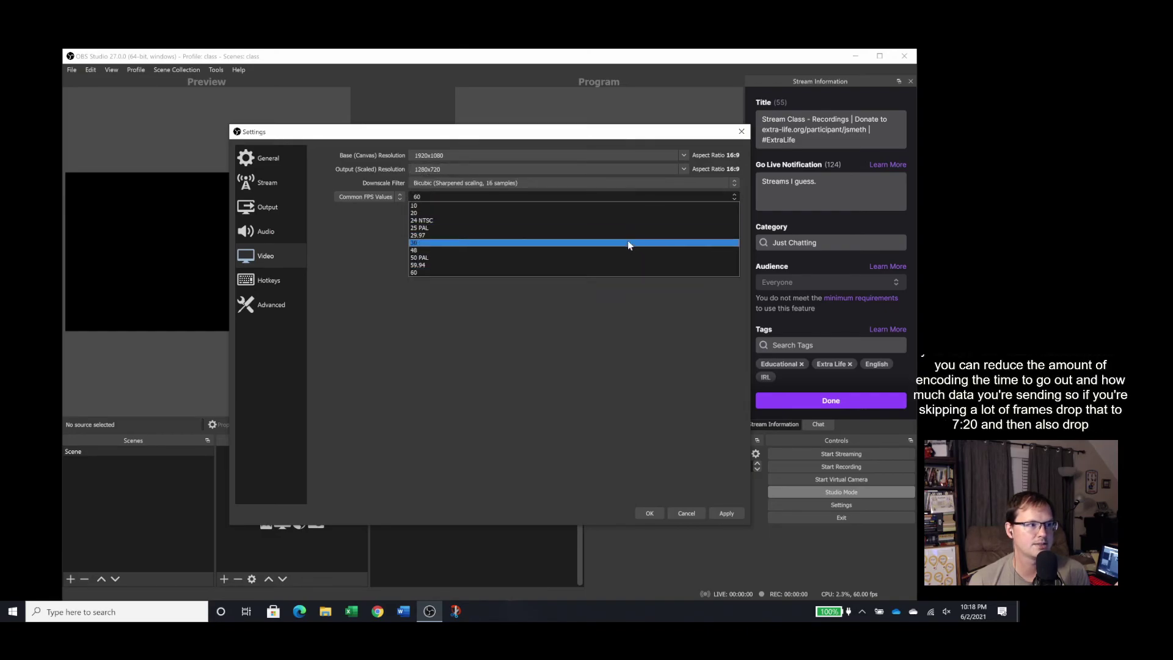
{"action": "left_click", "coordinate": [627, 243]}
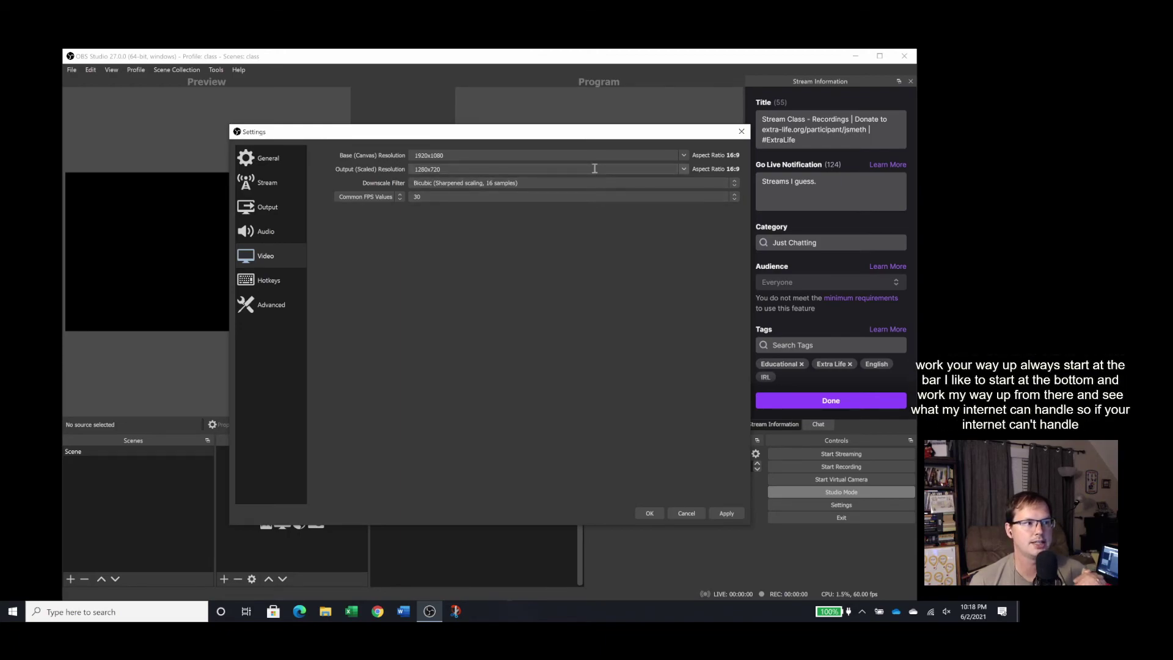
Return the output resolution to 1920x1080 and Common FPS Values to 60.
{"action": "left_click", "coordinate": [685, 174]}
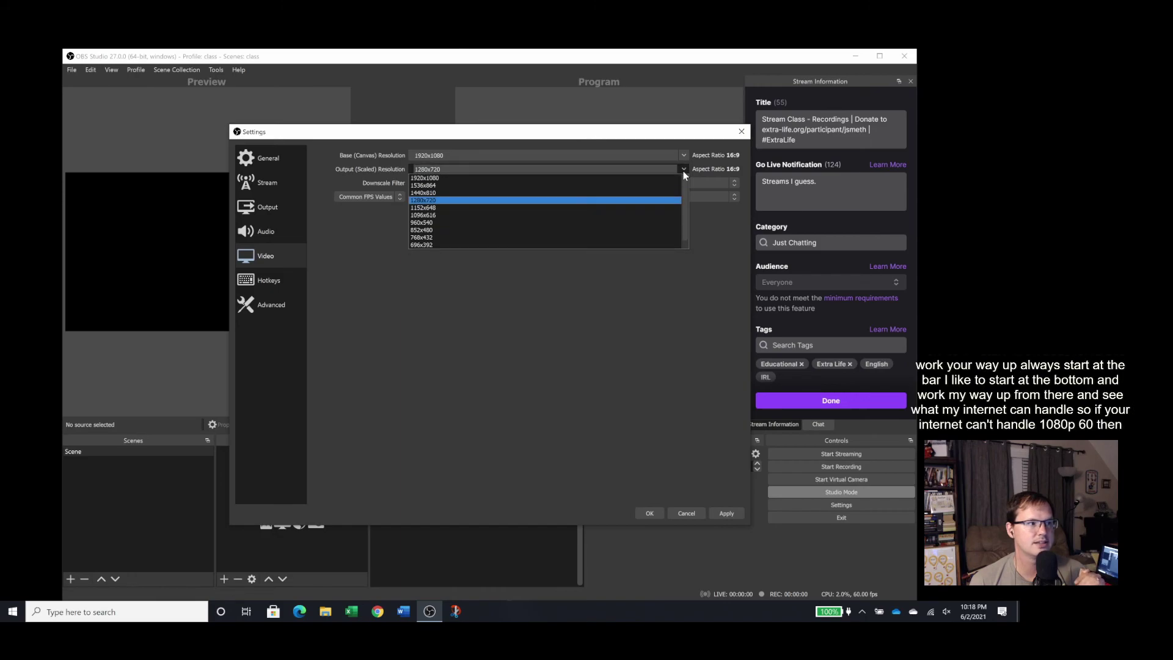
{"action": "left_click", "coordinate": [684, 175]}
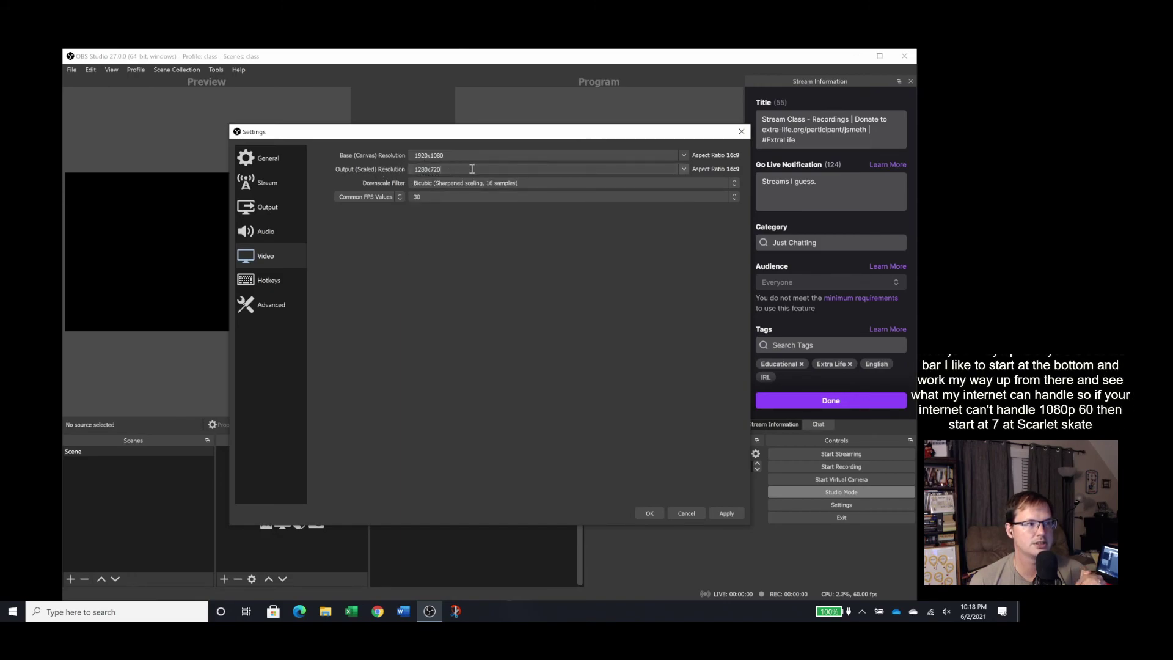
{"action": "left_click", "coordinate": [685, 170]}
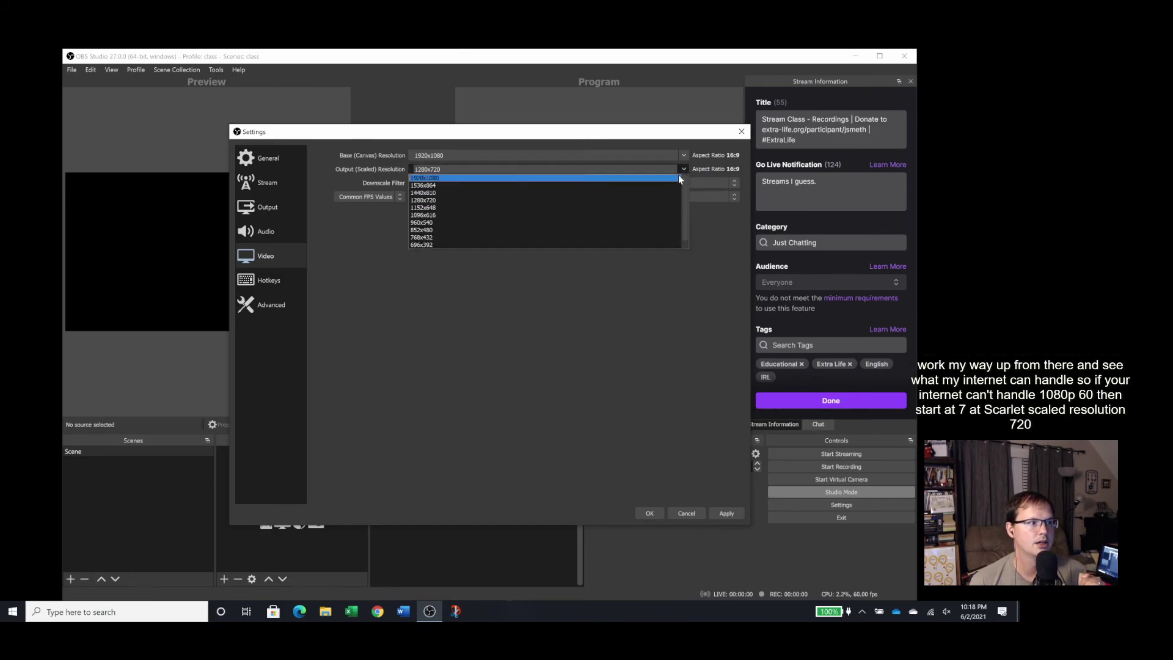
{"action": "left_click", "coordinate": [669, 178]}
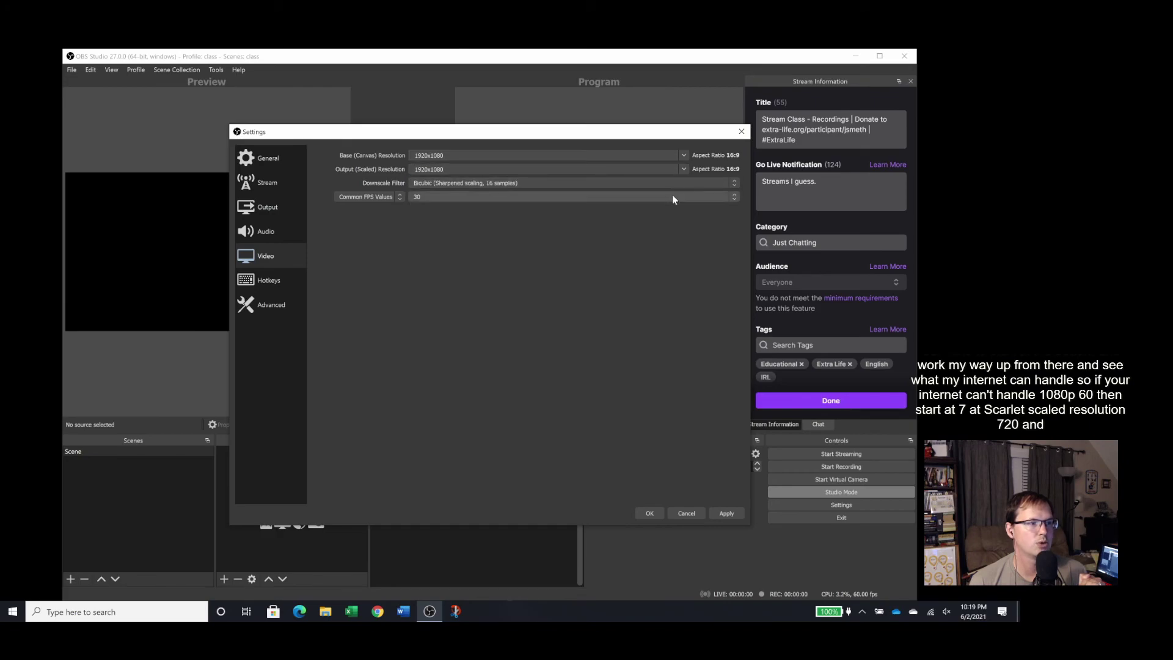
{"action": "left_click", "coordinate": [673, 195]}
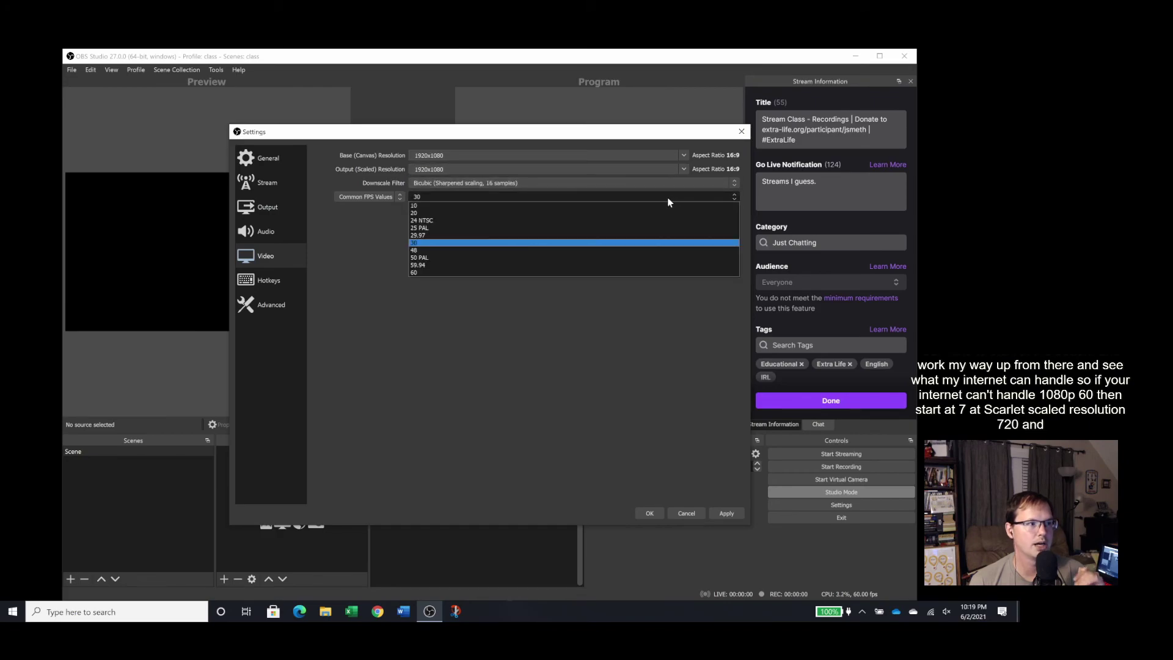
{"action": "left_click", "coordinate": [647, 272]}
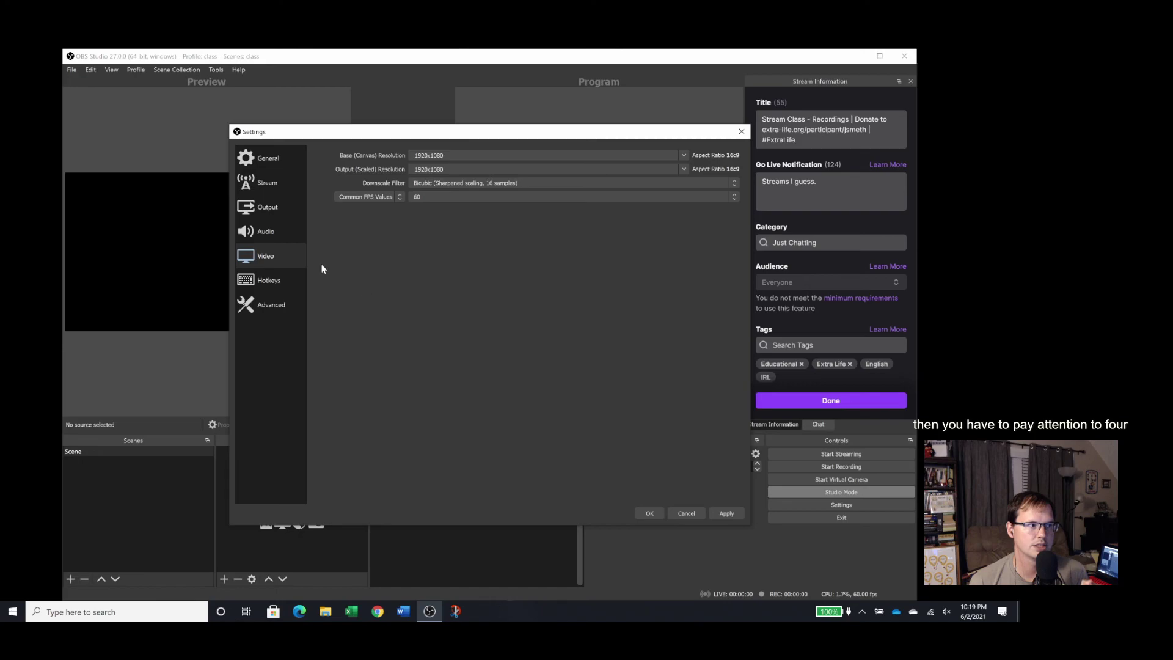
Set Desktop Audio and Mic/Auxiliary Audio to Default, then apply and close Settings with OK.
{"action": "left_click", "coordinate": [277, 234]}
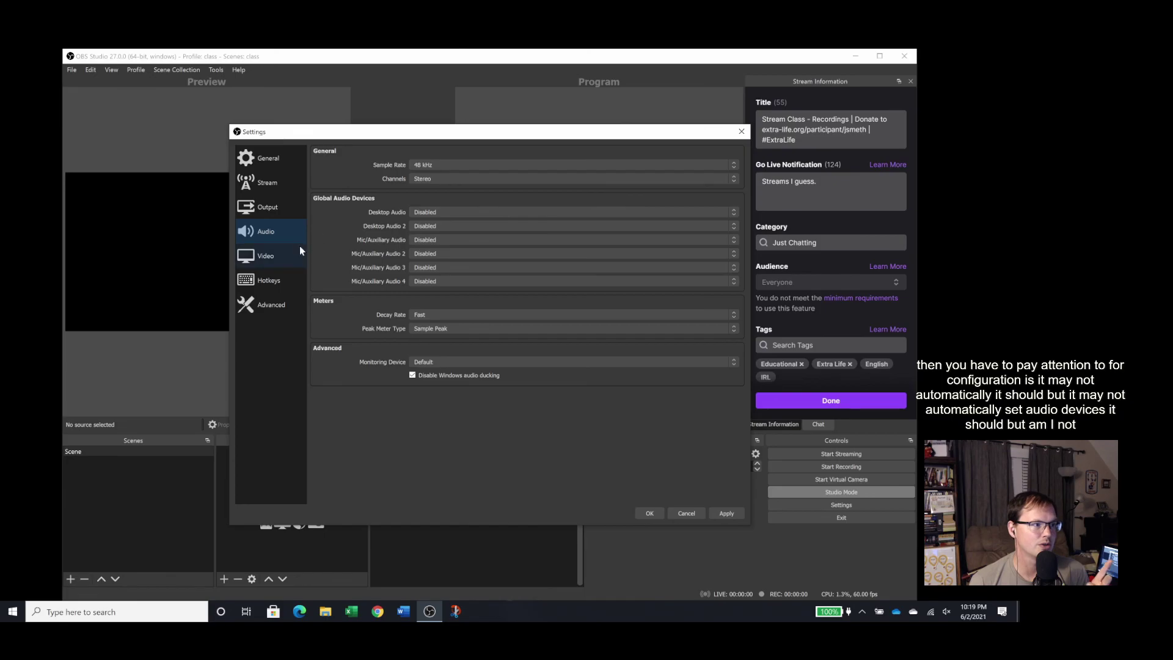
{"action": "left_click", "coordinate": [430, 211]}
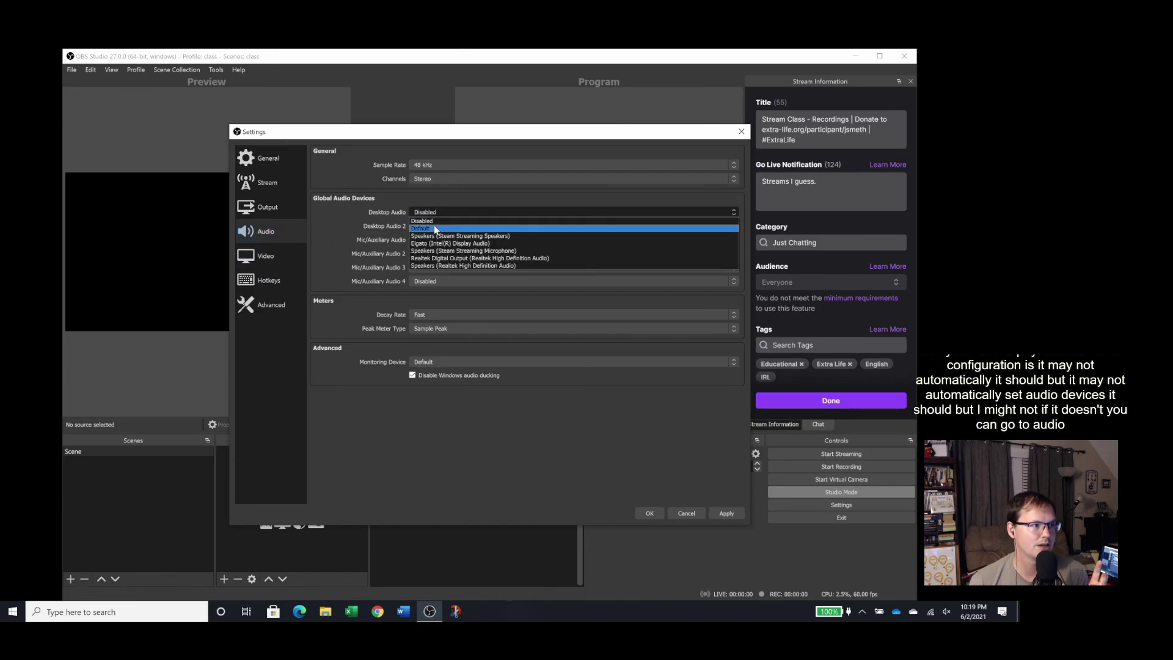
{"action": "left_click", "coordinate": [433, 227]}
{"action": "left_click", "coordinate": [437, 241]}
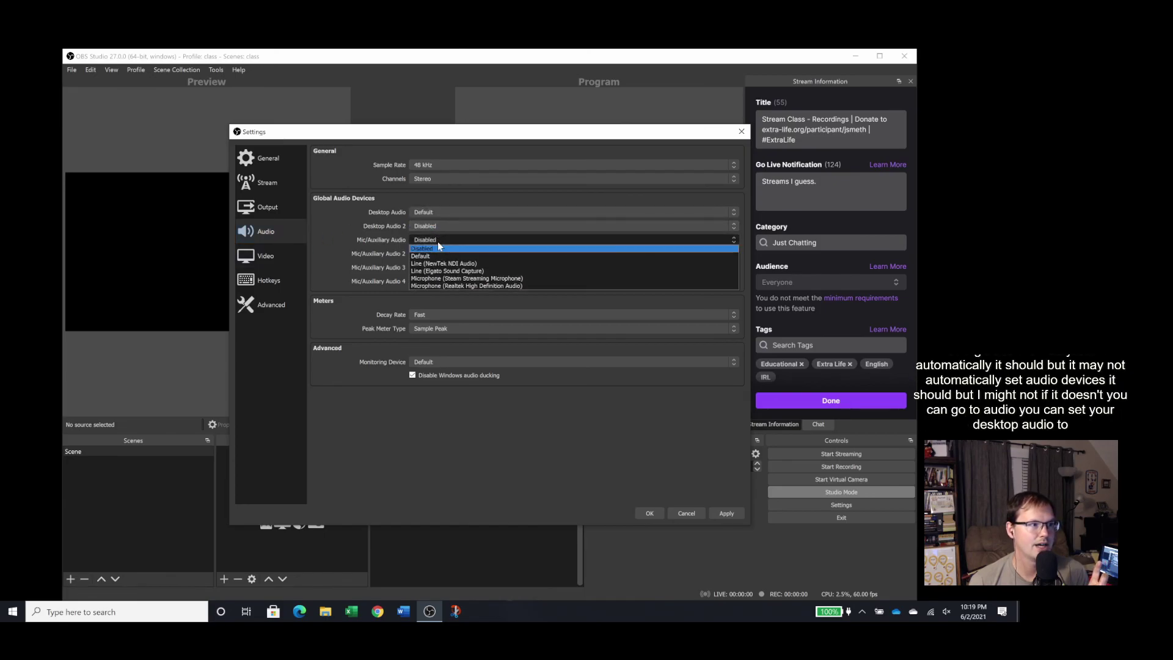
{"action": "left_click", "coordinate": [438, 255]}
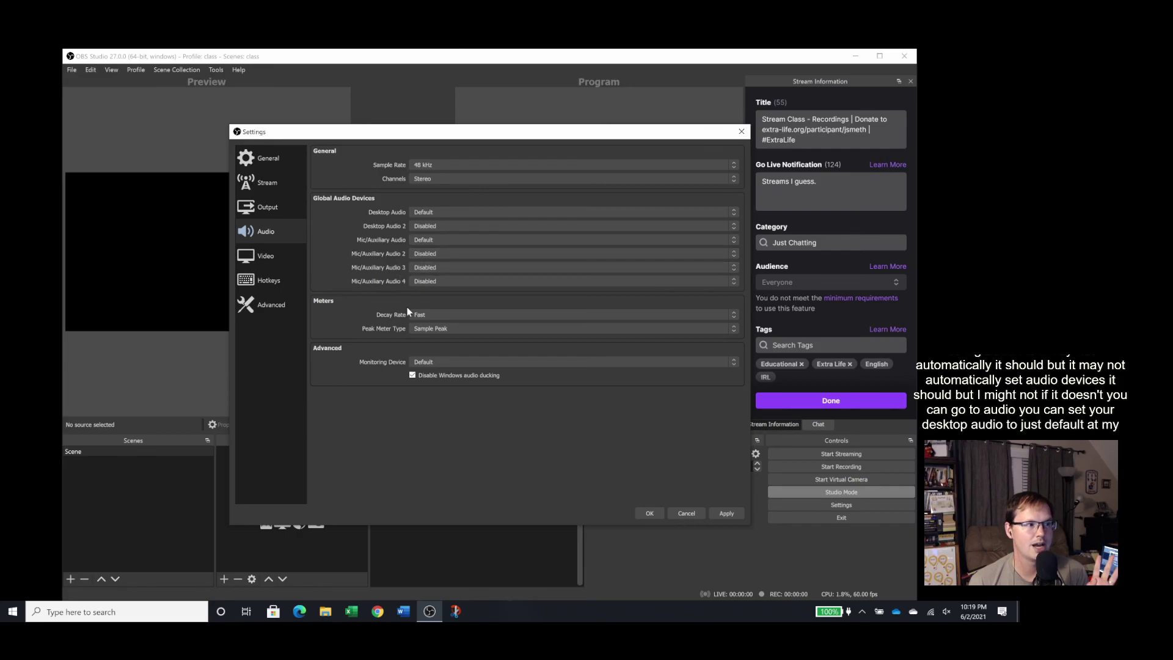
{"action": "left_click", "coordinate": [446, 239]}
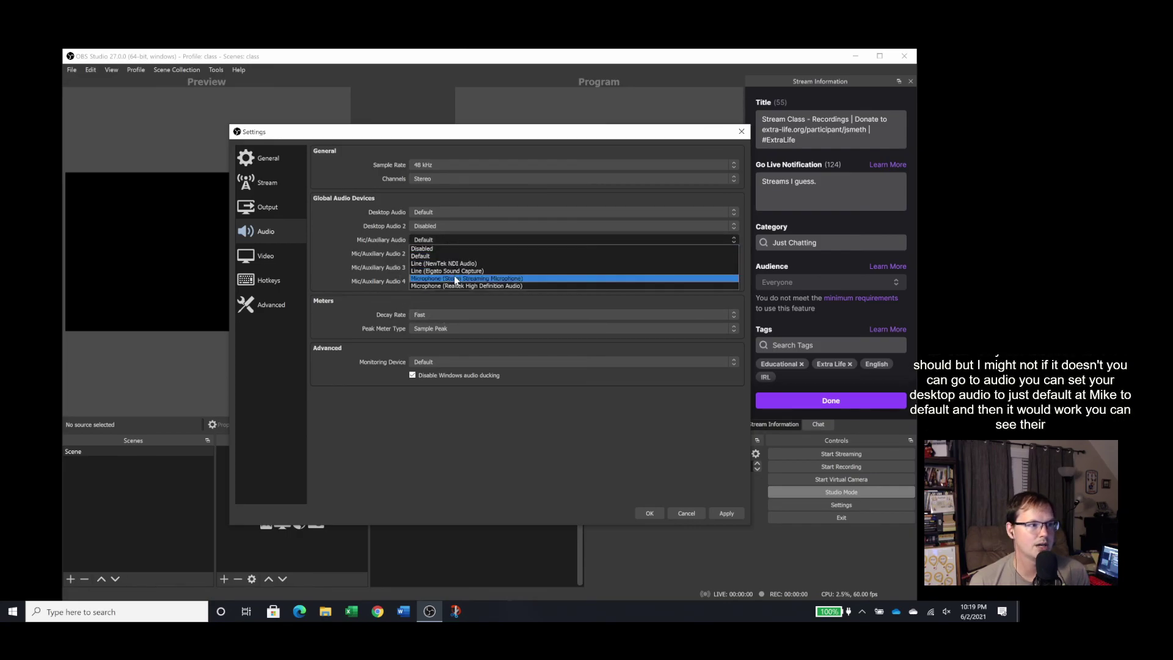
{"action": "left_click", "coordinate": [453, 257]}
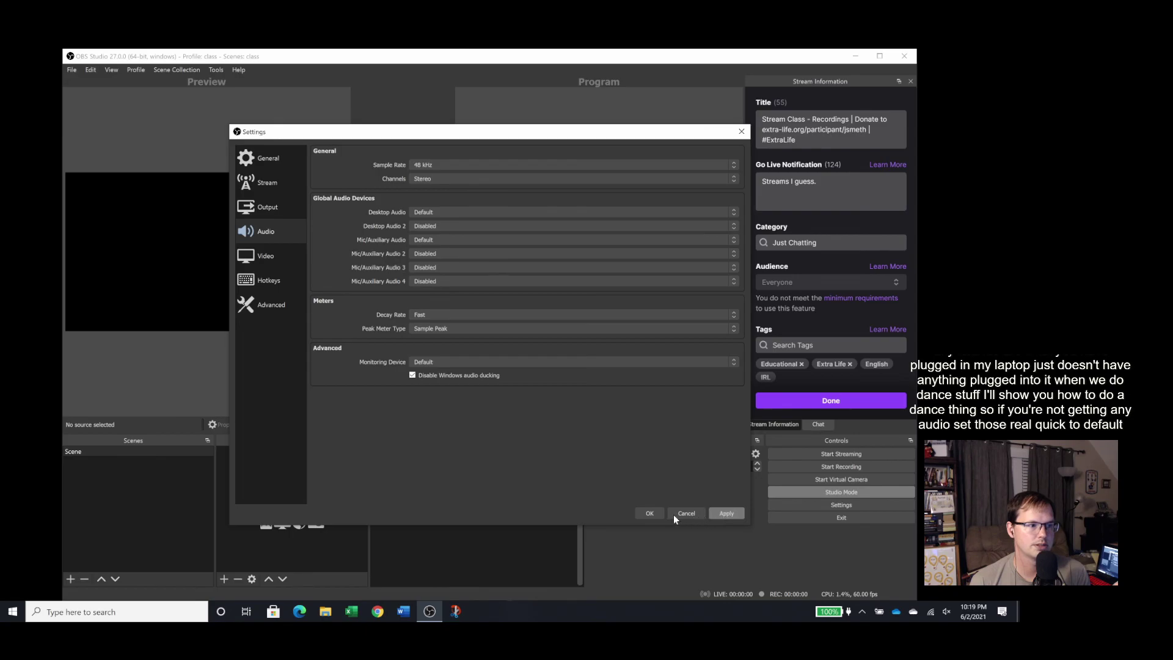
{"action": "left_click", "coordinate": [653, 516]}
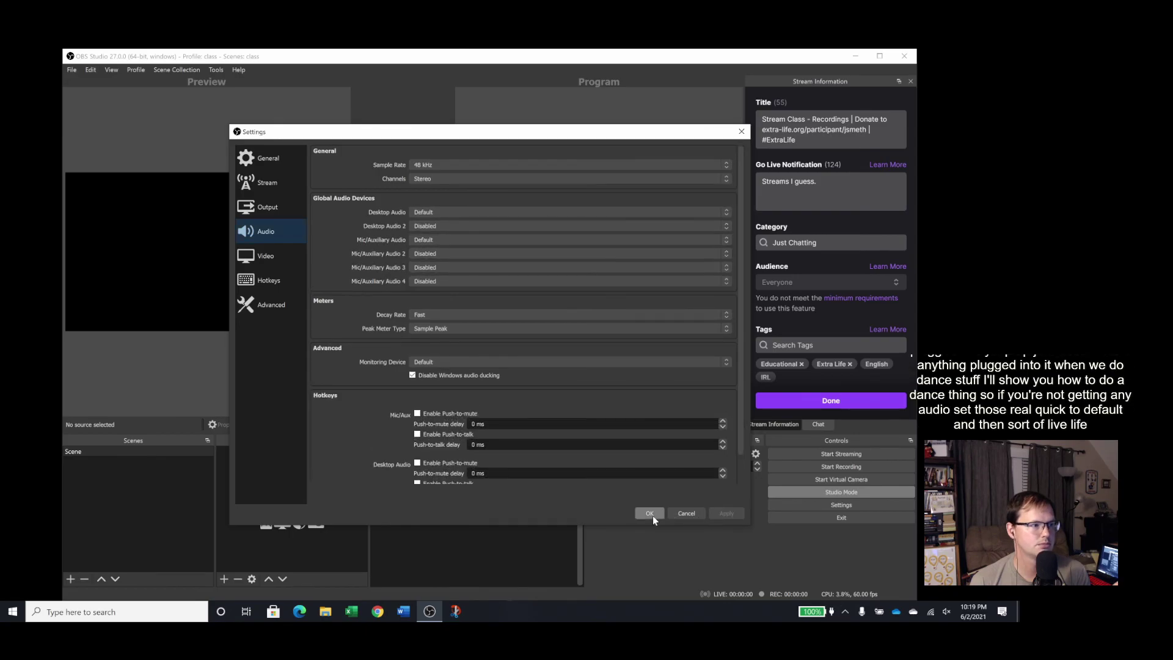
{"action": "left_click", "coordinate": [650, 513]}
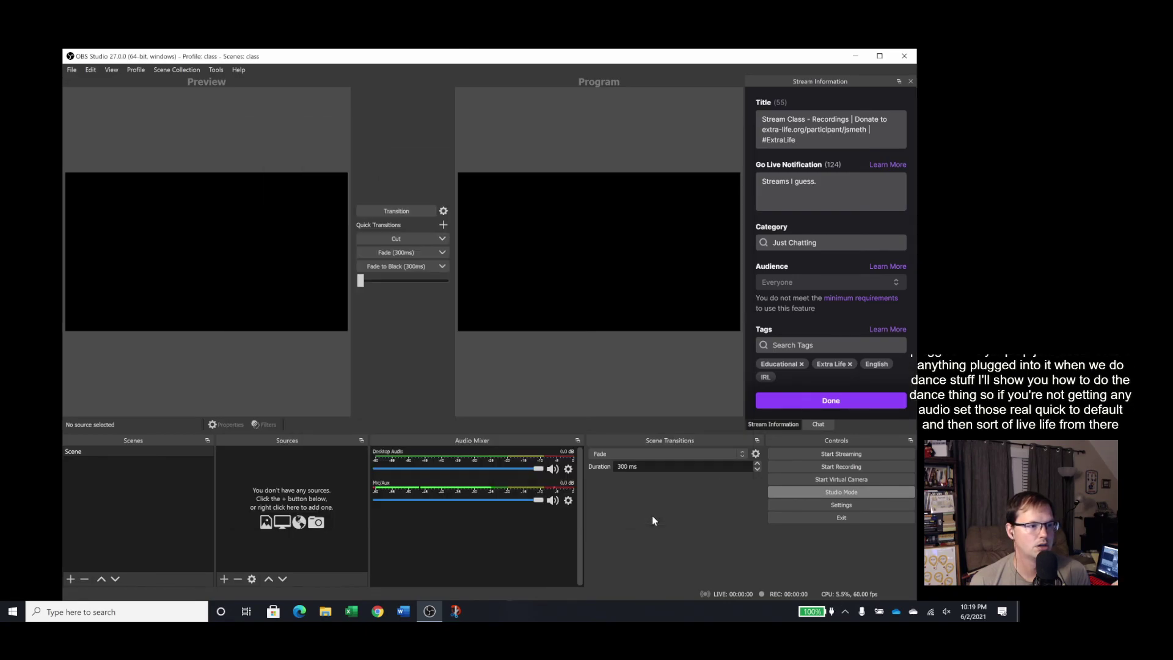